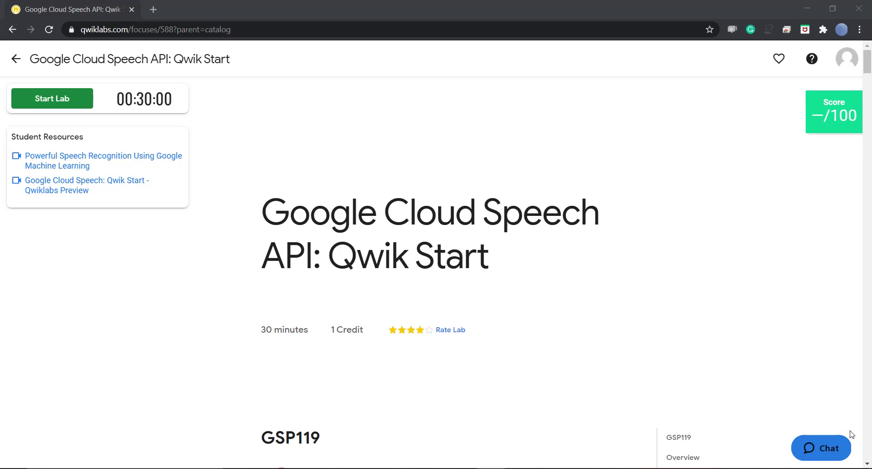
Open the student resource video "Powerful Speech Recognition Using Google Machine Learning" in a separate tab and pause it
right_click(62, 160)
click(95, 166)
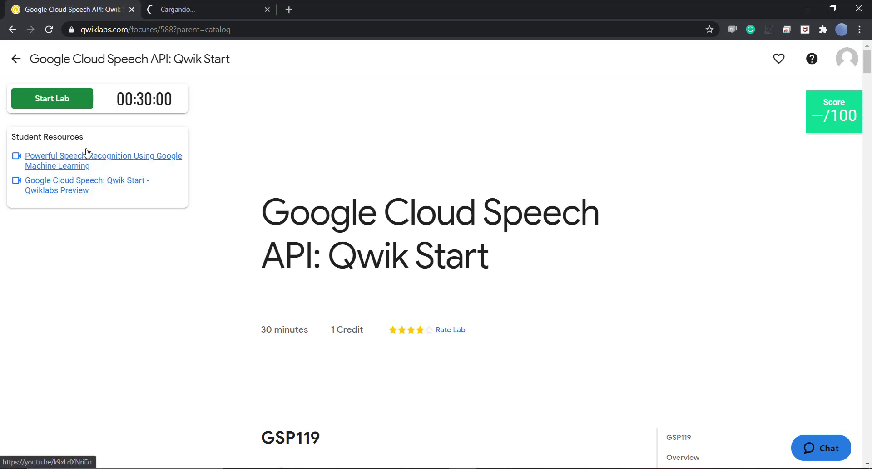
click(244, 4)
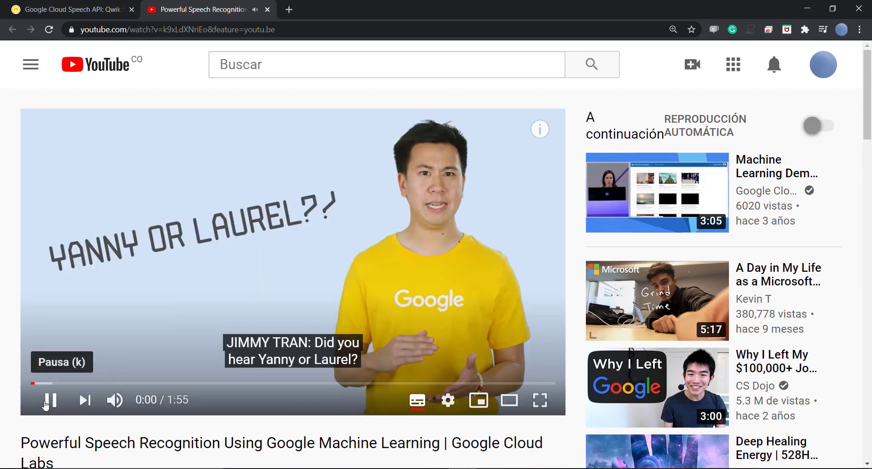
click(46, 402)
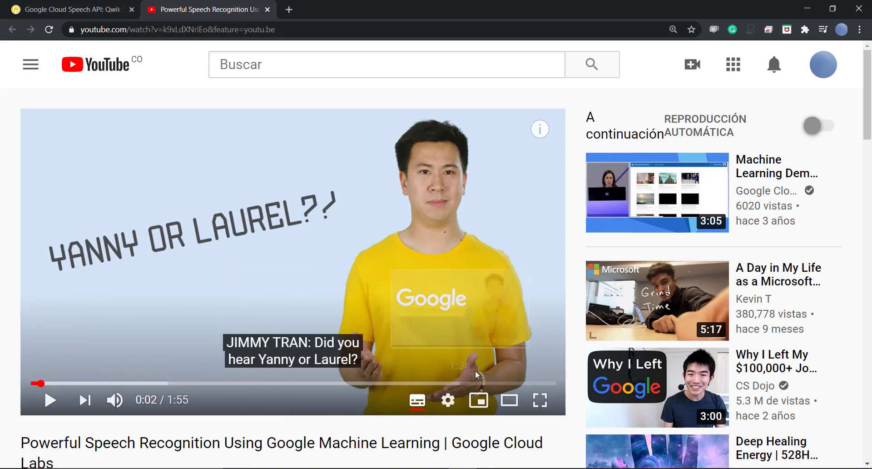
Open the student resource video "Google Cloud Speech: Qwik Start - Qwiklabs Preview" from the lab page in a separate tab
click(68, 10)
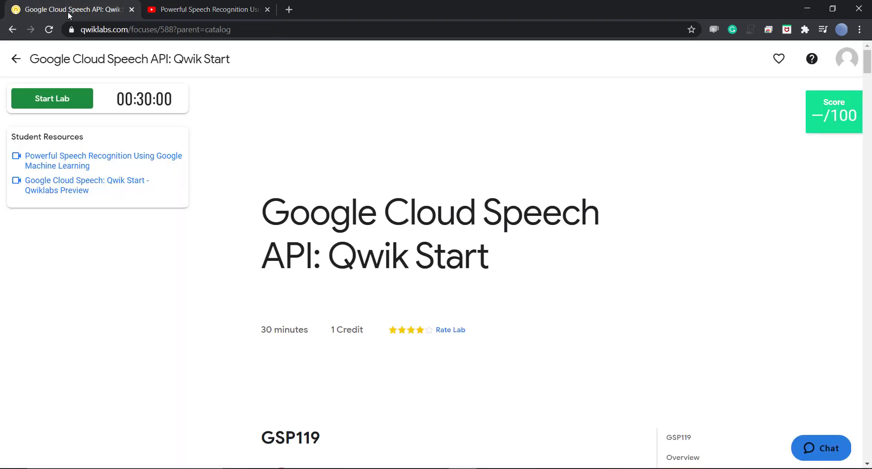
right_click(108, 186)
click(116, 187)
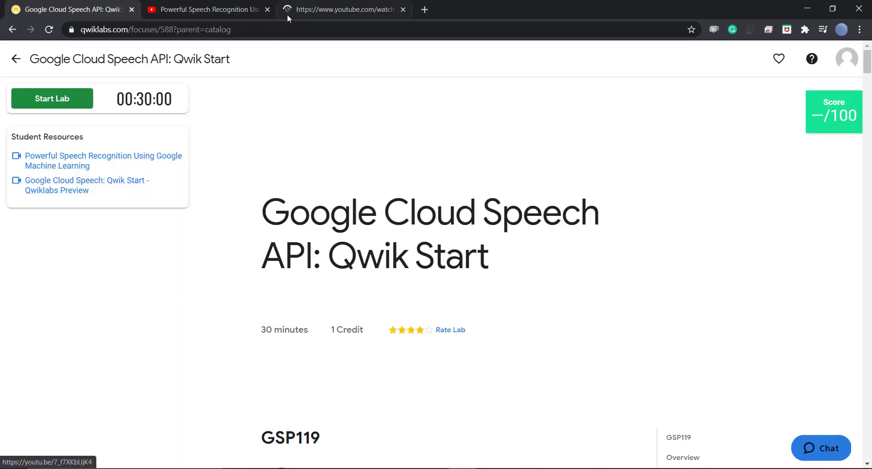
click(303, 10)
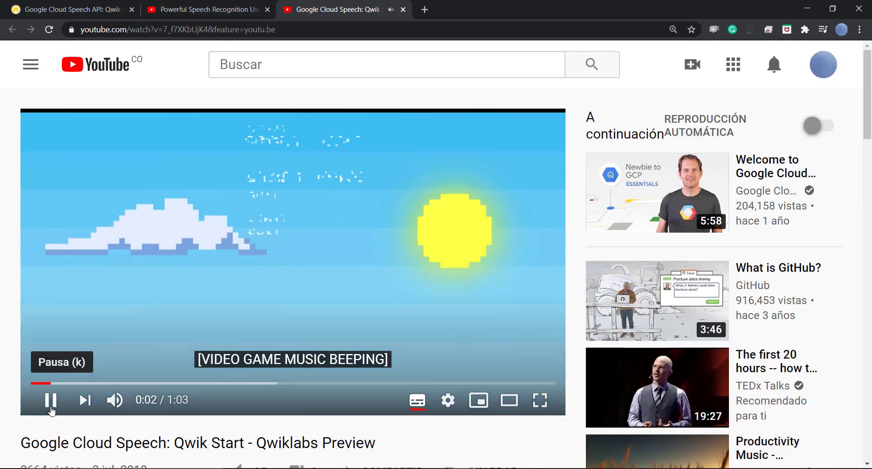
Return to the Google Cloud Speech API lab page and read through its overview
click(59, 5)
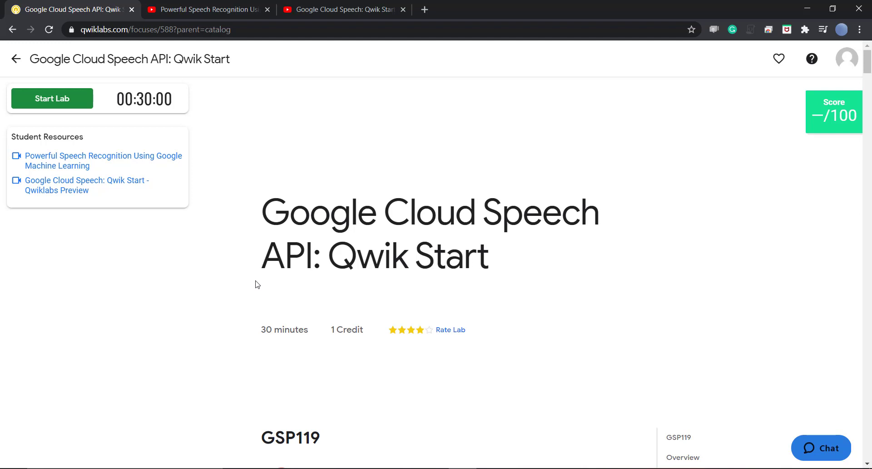
click(869, 103)
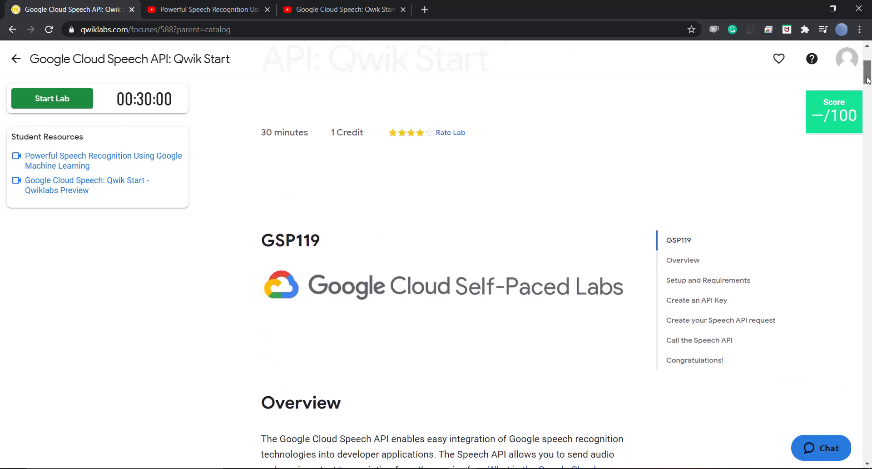
drag(868, 89, 867, 96)
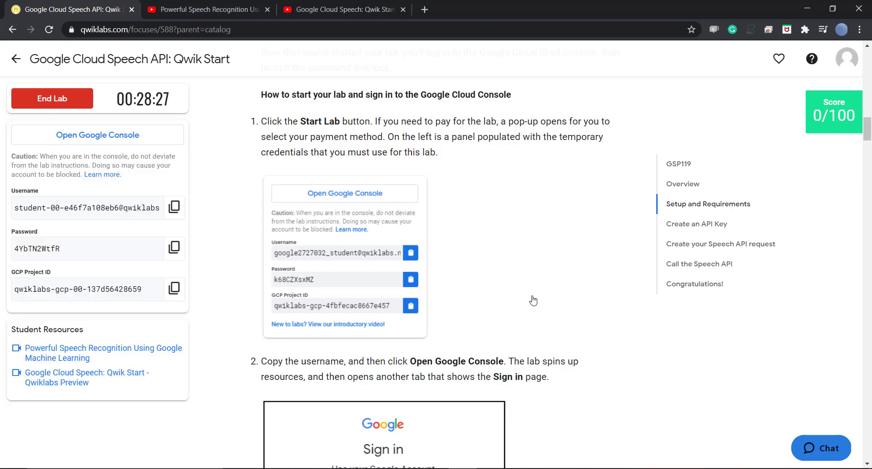
Open the lab's Google Console link in an incognito window and submit the lab's temporary username on the sign-in page
right_click(118, 134)
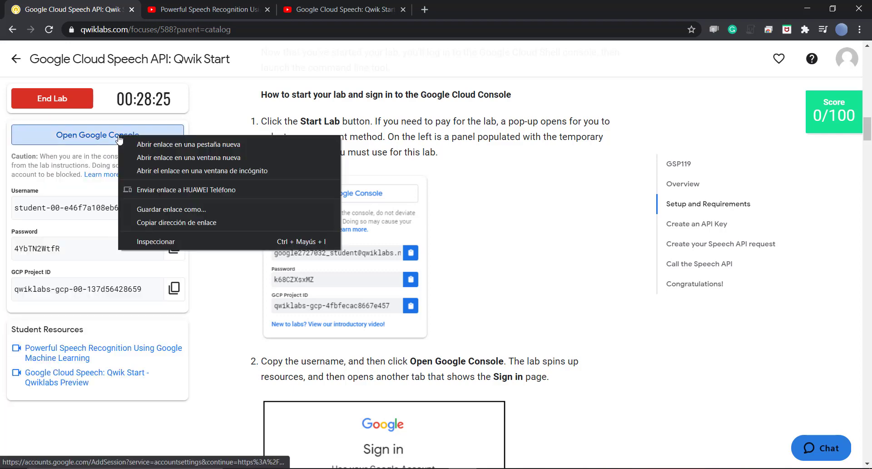
click(157, 175)
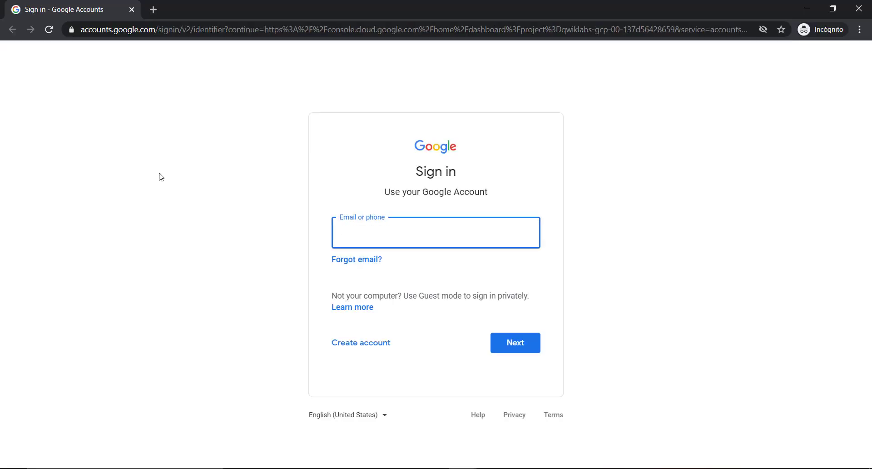
key(alt+Tab)
click(174, 203)
key(alt+Tab)
key(ctrl+v)
key(Return)
Copy the lab's temporary password and submit it in the password field of the Google sign-in page
key(alt+Tab)
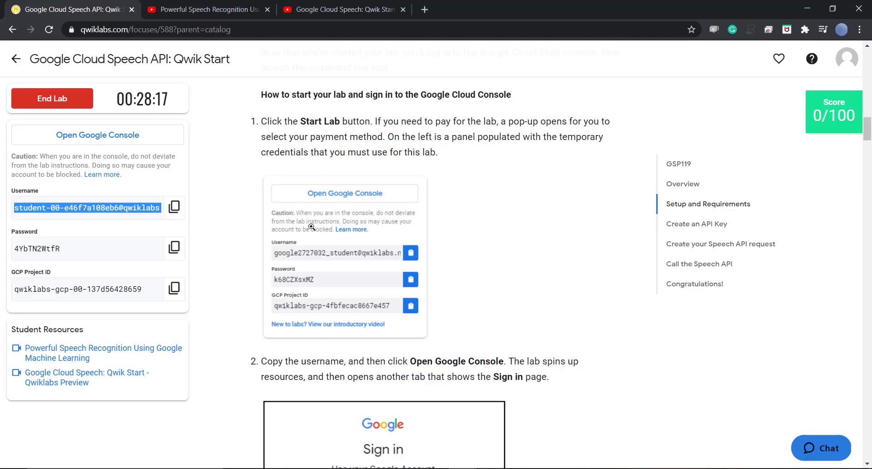
click(174, 248)
key(alt+Tab)
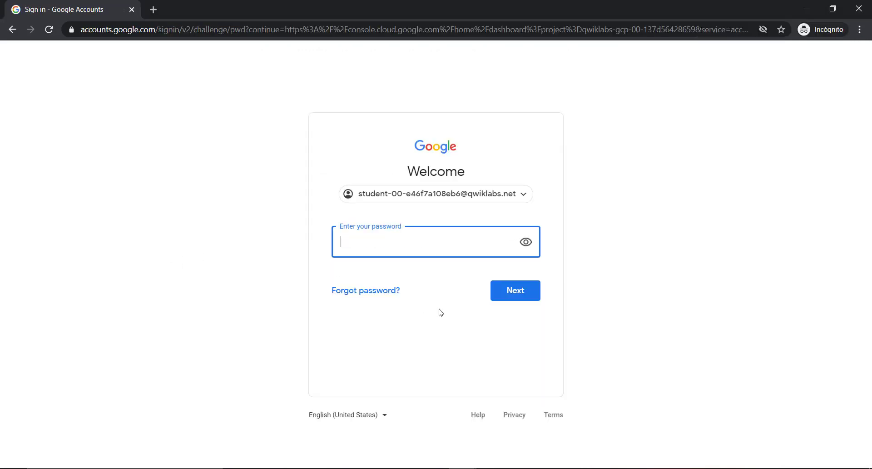
key(ctrl+v)
key(Return)
Accept the terms of the new Google account in the incognito window
key(alt+Tab)
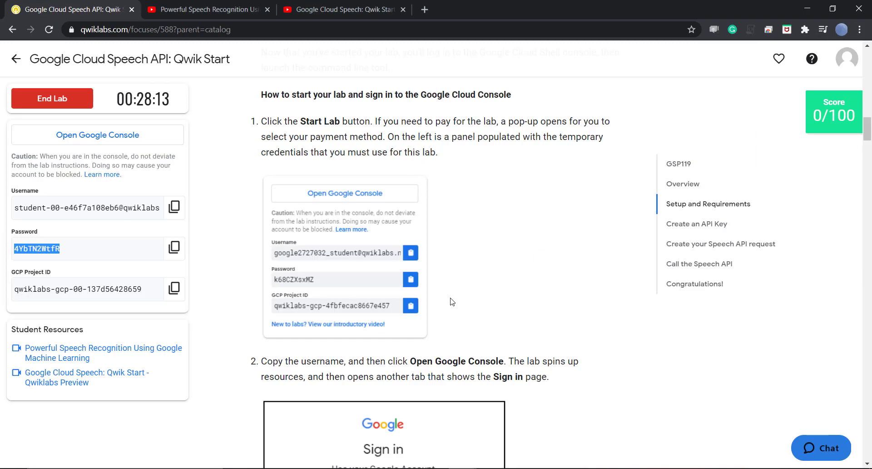
key(alt+Tab)
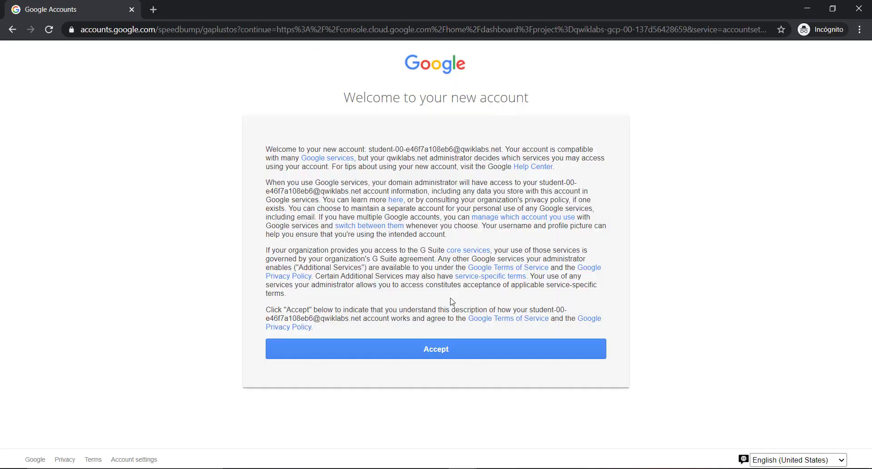
click(435, 350)
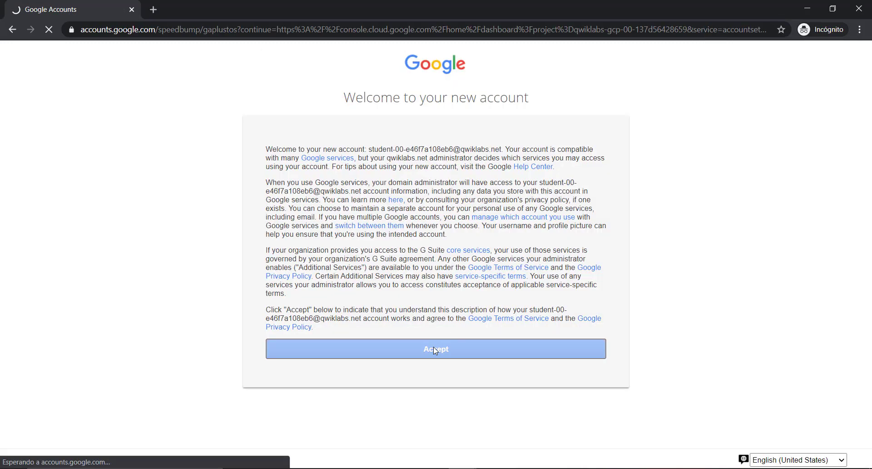
Check the lab's sign-in instructions and confirm the account protection page without adding a recovery phone or email
key(alt+Tab)
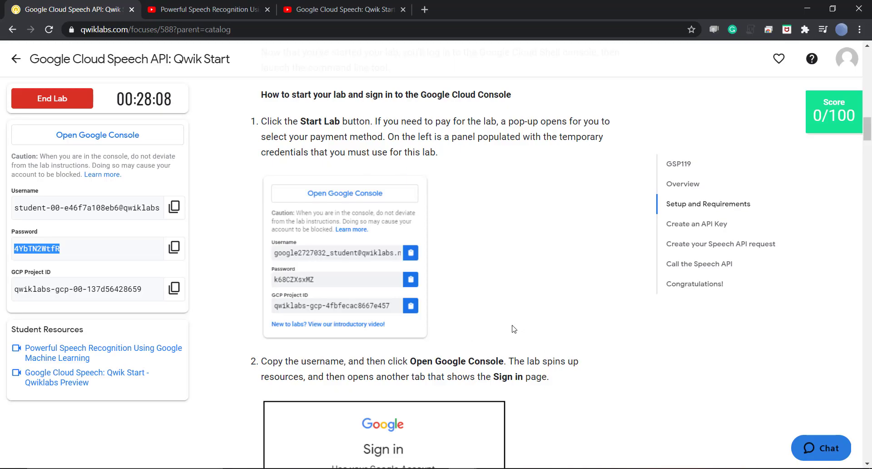
scroll(514, 329, down, 7)
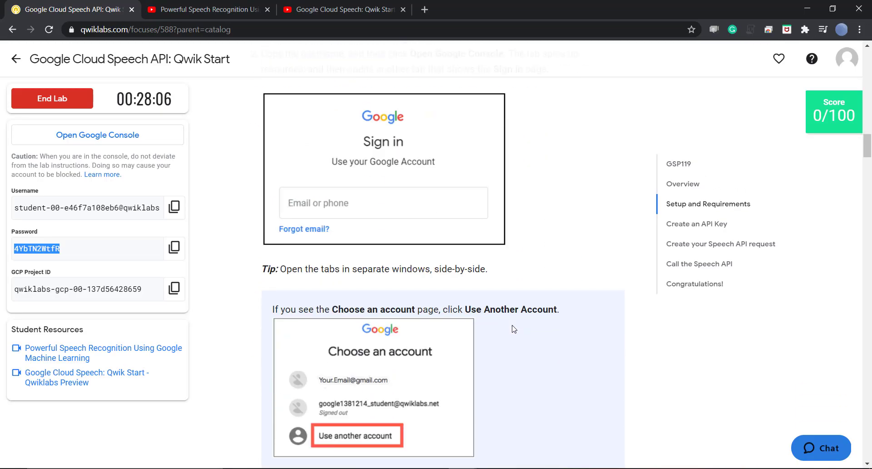
scroll(514, 329, down, 8)
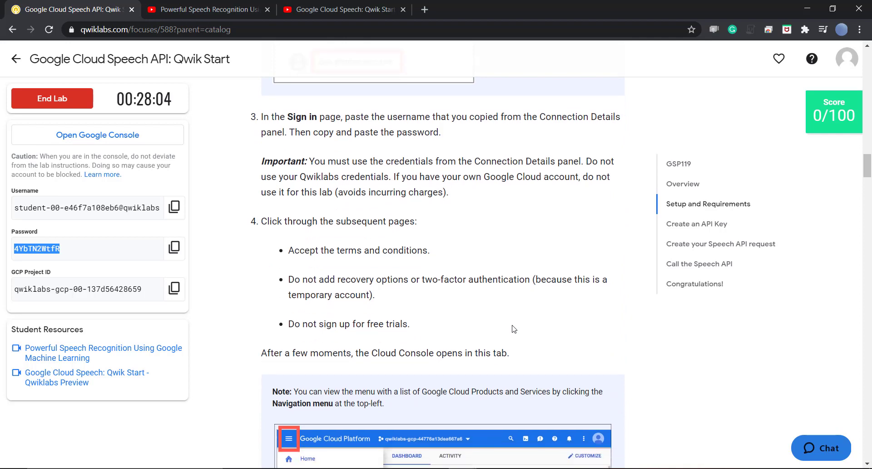
scroll(514, 329, down, 1)
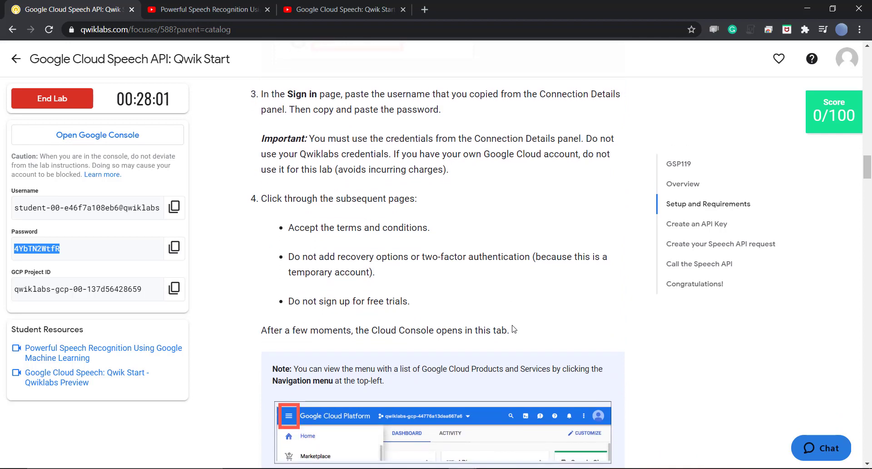
key(alt+Tab)
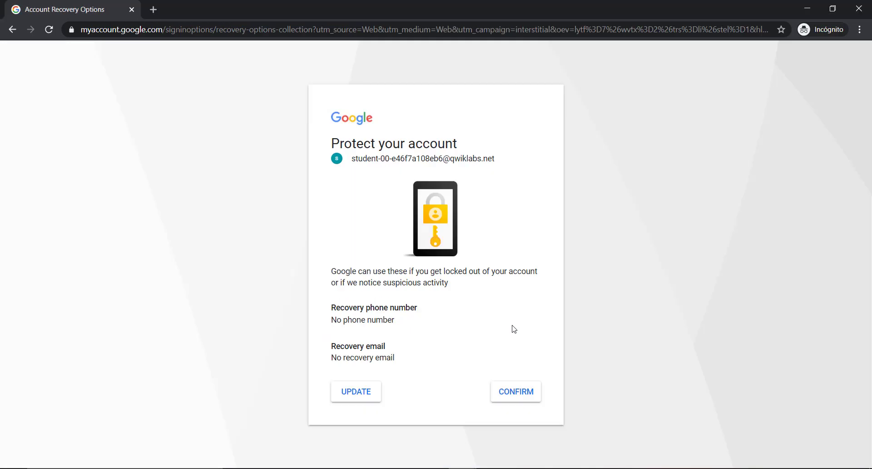
click(512, 398)
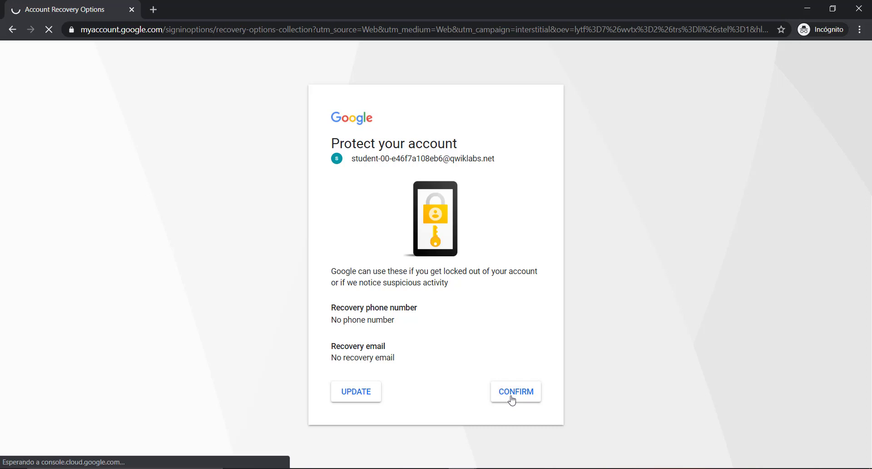
Read the lab's notes on the navigation menu and activating Cloud Shell while checking on the Cloud Console dashboard
key(alt+Tab)
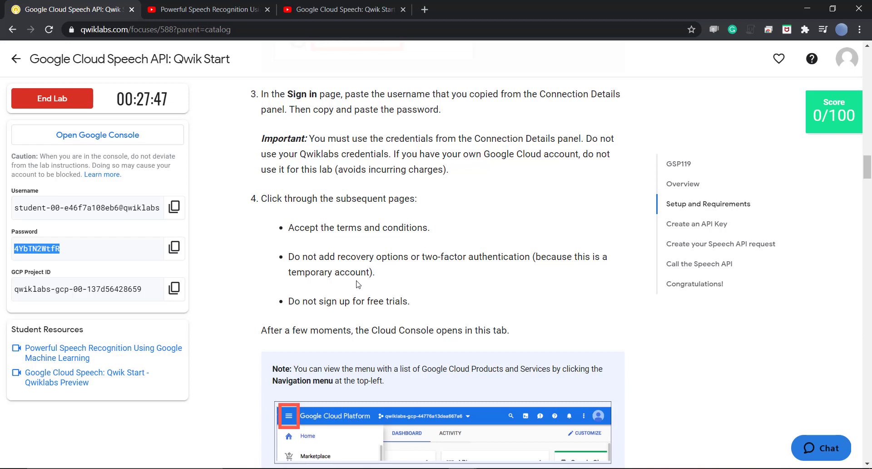
key(alt+Tab)
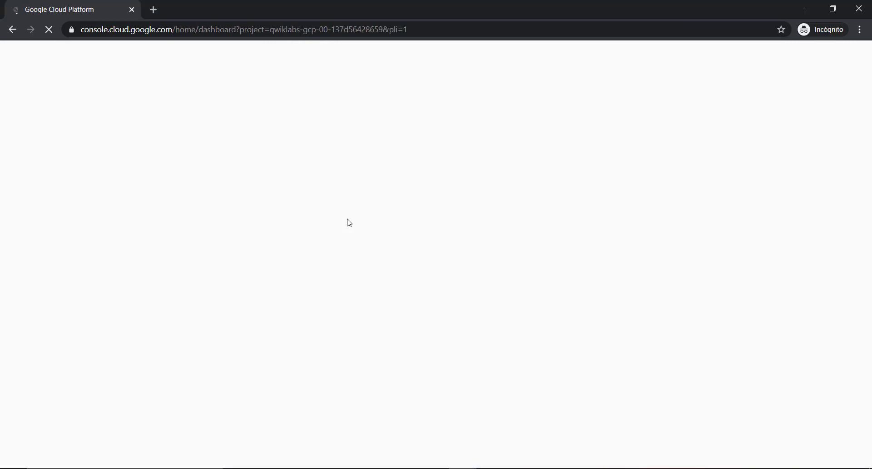
key(alt+Tab)
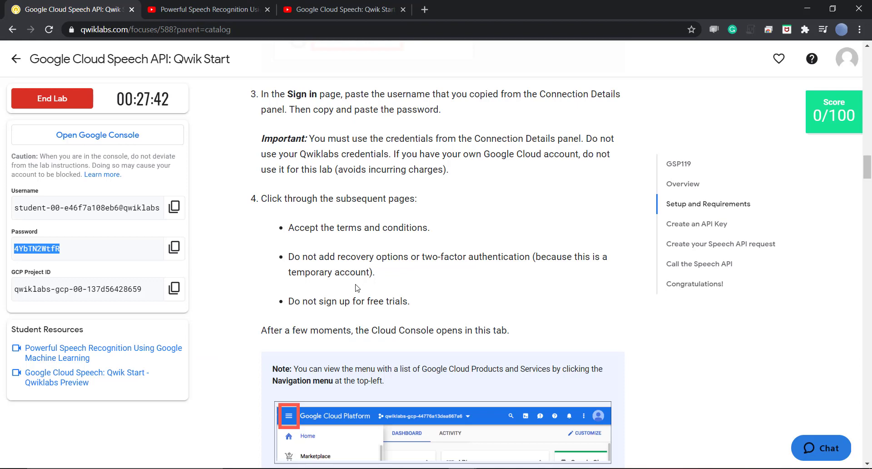
scroll(358, 287, down, 1)
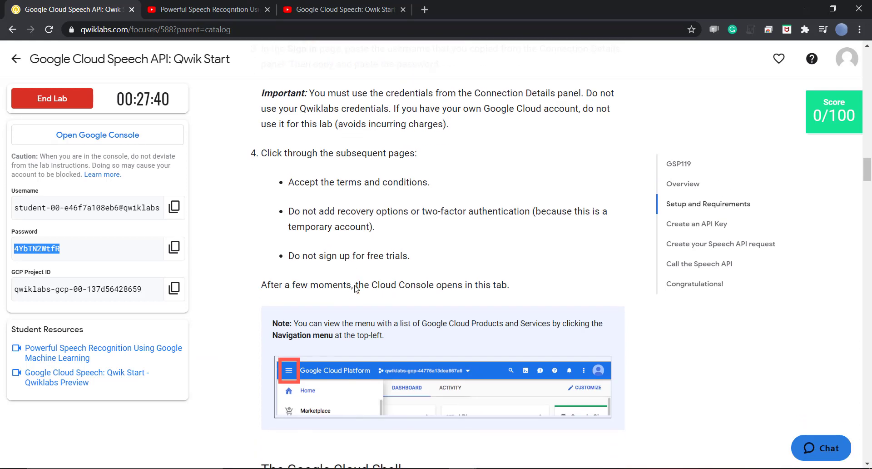
scroll(357, 287, down, 3)
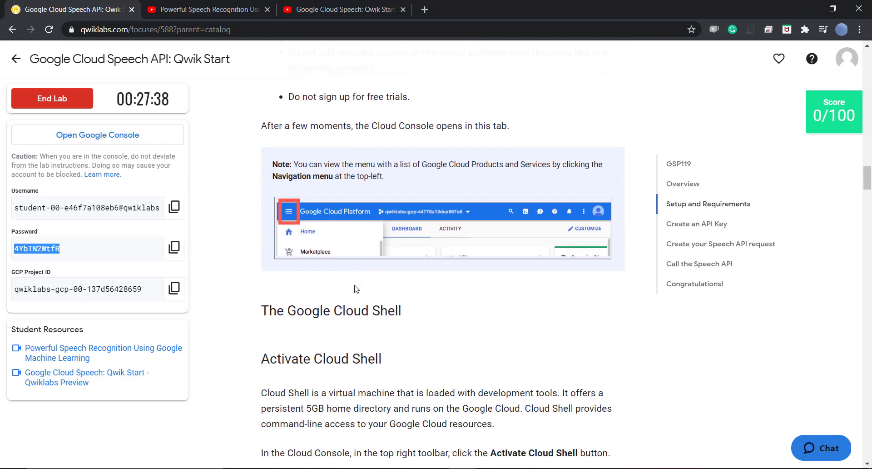
scroll(357, 289, down, 5)
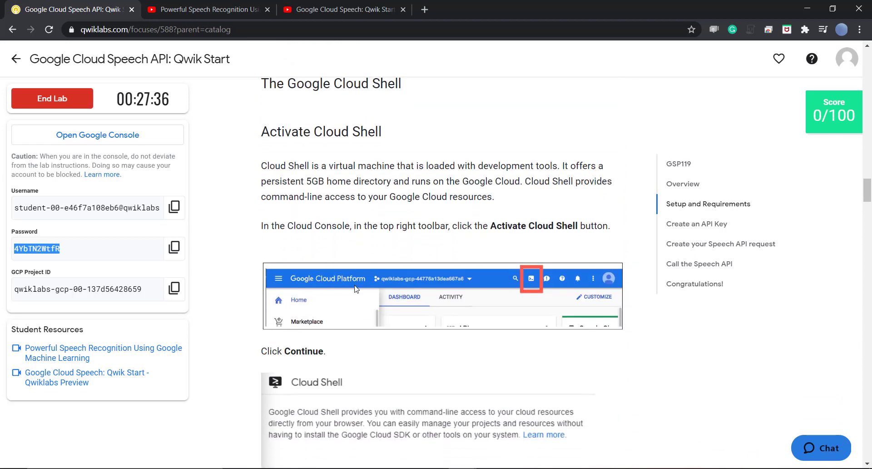
key(alt+Tab)
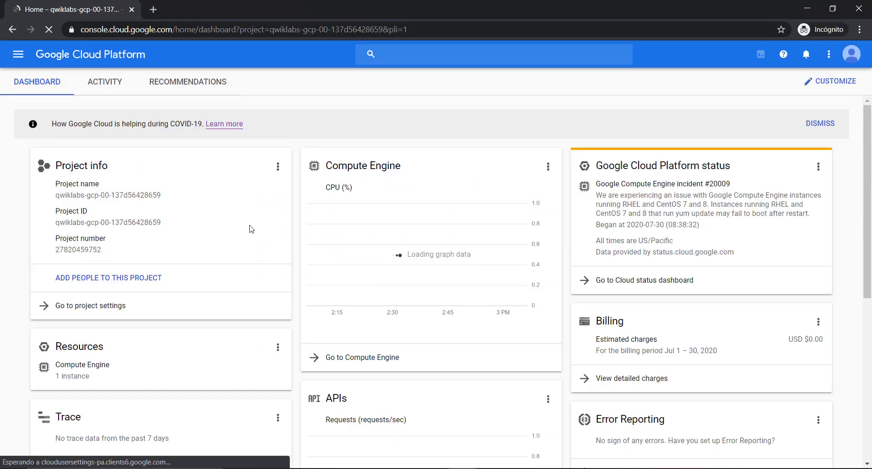
Review the Cloud Shell connection and gcloud command instructions in the lab, and return to the Cloud Console
key(alt+Tab)
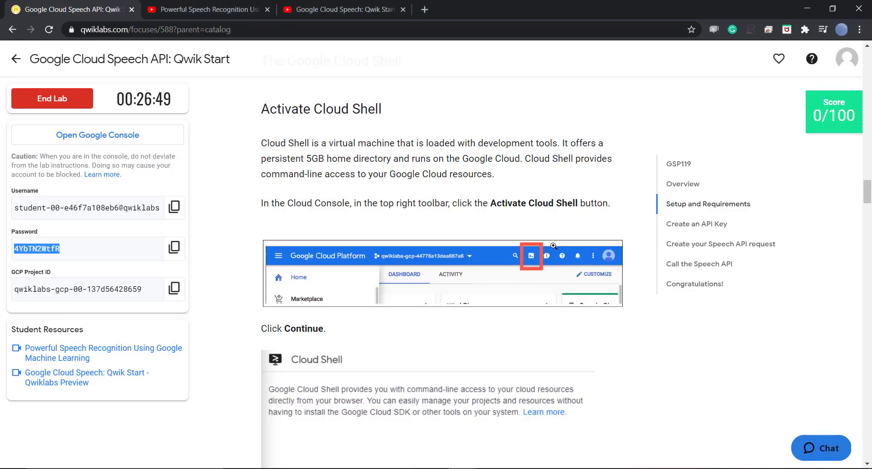
key(alt+Tab)
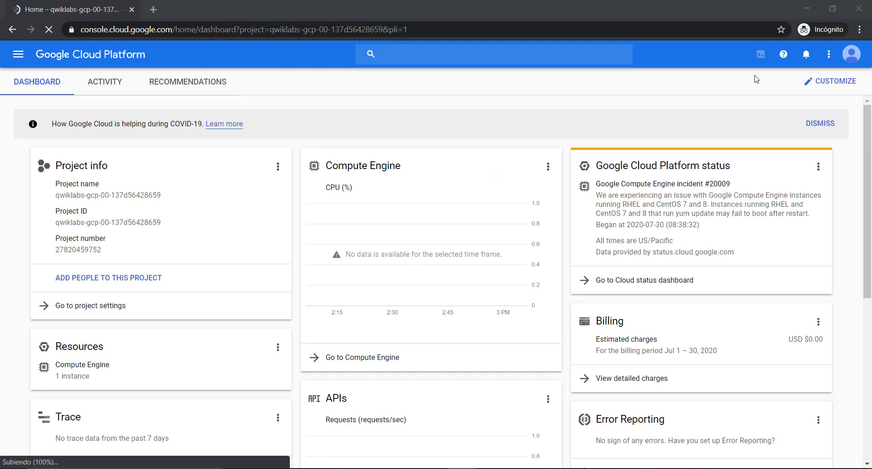
key(alt+Tab)
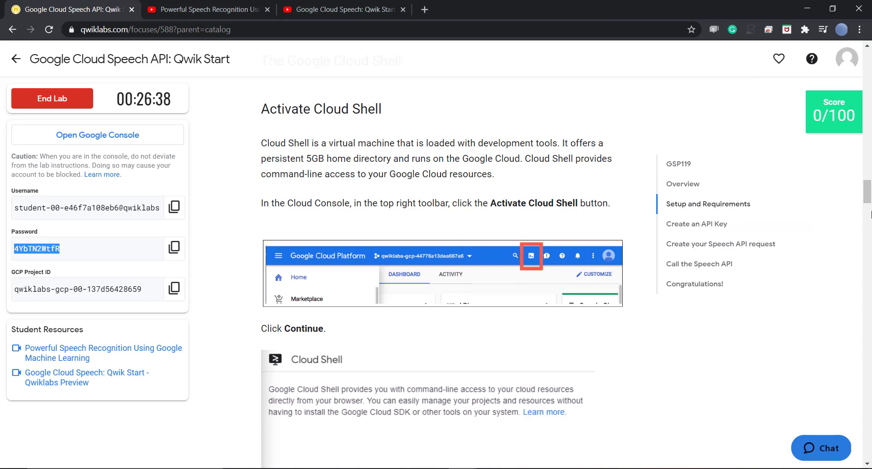
scroll(554, 222, down, 1)
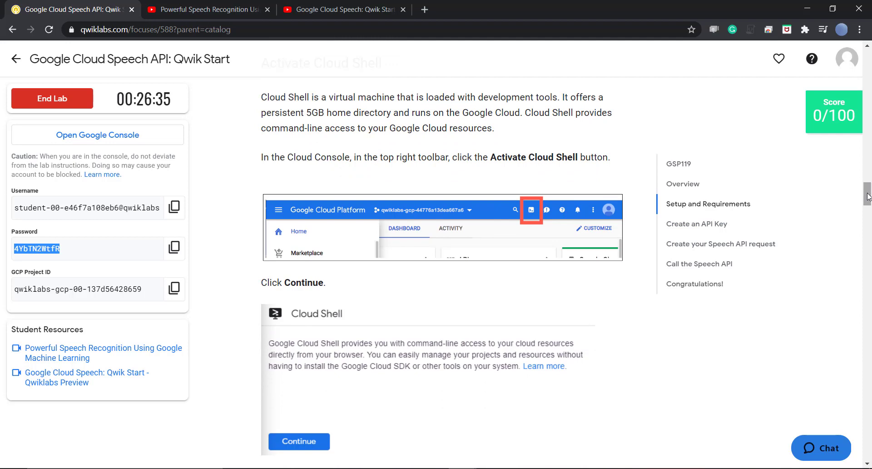
drag(867, 195, 860, 212)
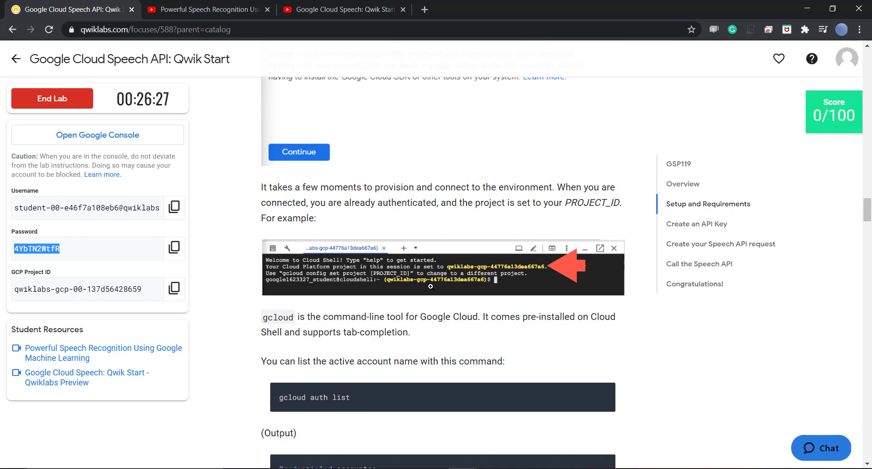
drag(870, 214, 865, 225)
key(alt+Tab)
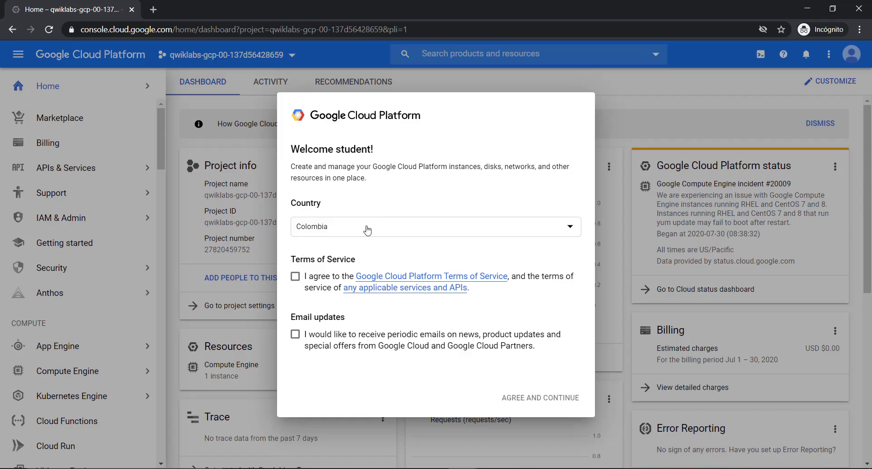
Agree to the Google Cloud Platform Terms of Service without email updates, and start a Cloud Shell session
click(294, 279)
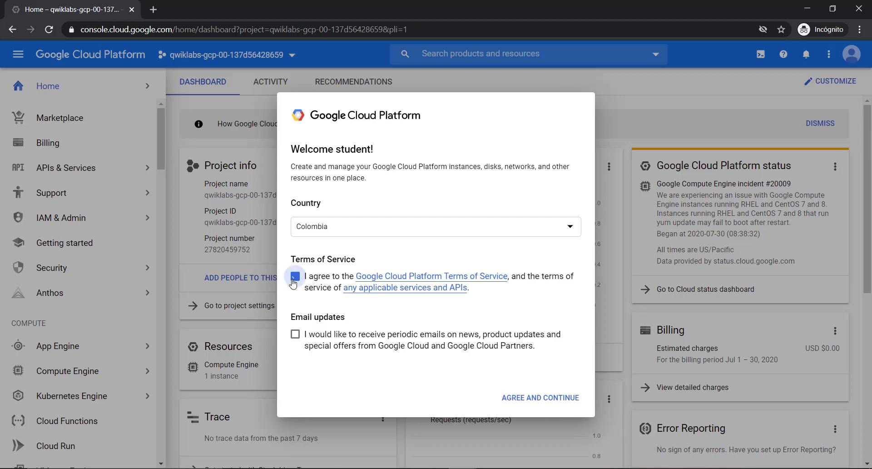
click(535, 401)
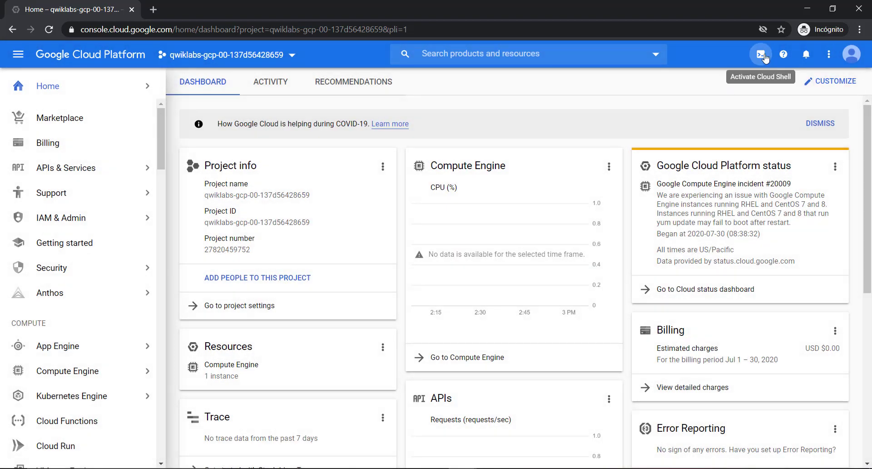
click(766, 57)
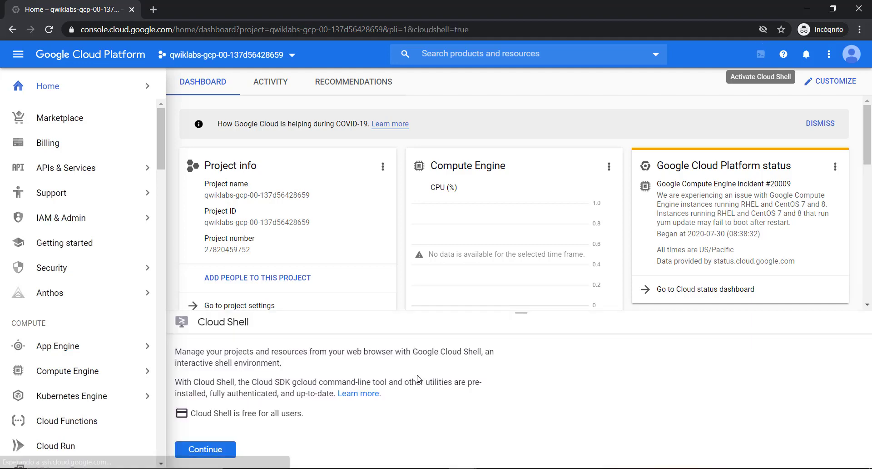
click(207, 449)
Copy the command gcloud auth list from the lab instructions and run it in Cloud Shell
key(alt+Tab)
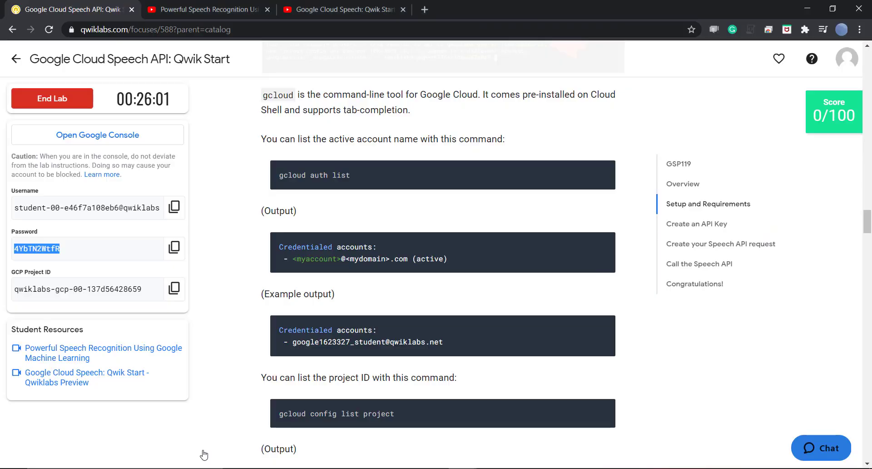
mouse_move(607, 164)
click(606, 175)
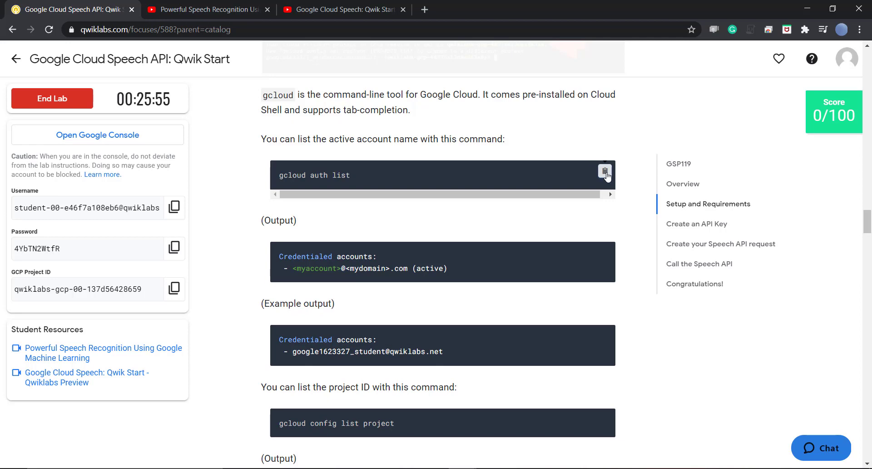
key(alt+Tab)
key(alt+Tab)
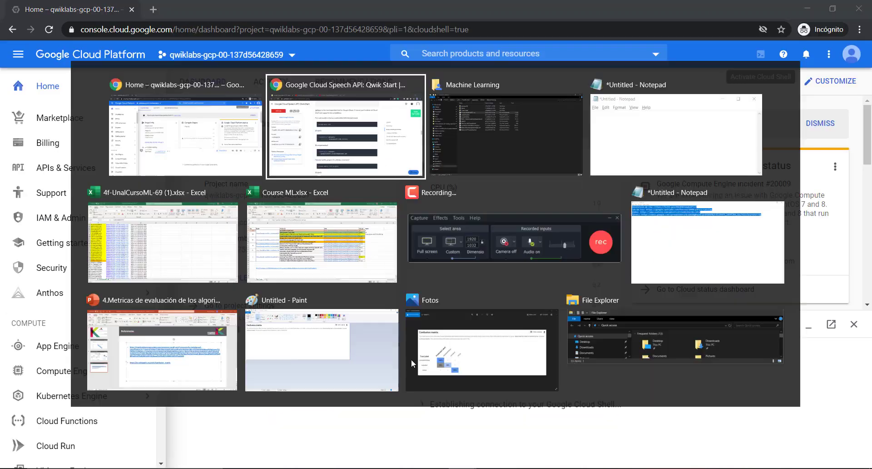
mouse_move(606, 173)
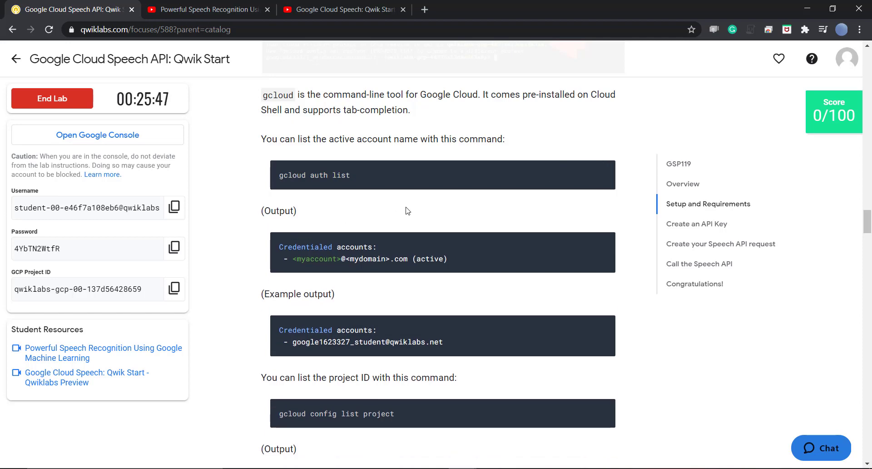
key(alt+Tab)
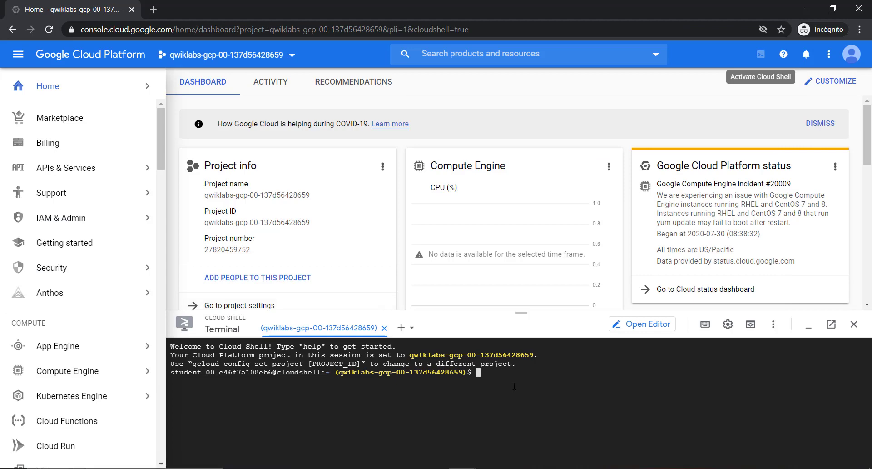
key(ctrl+v)
key(Return)
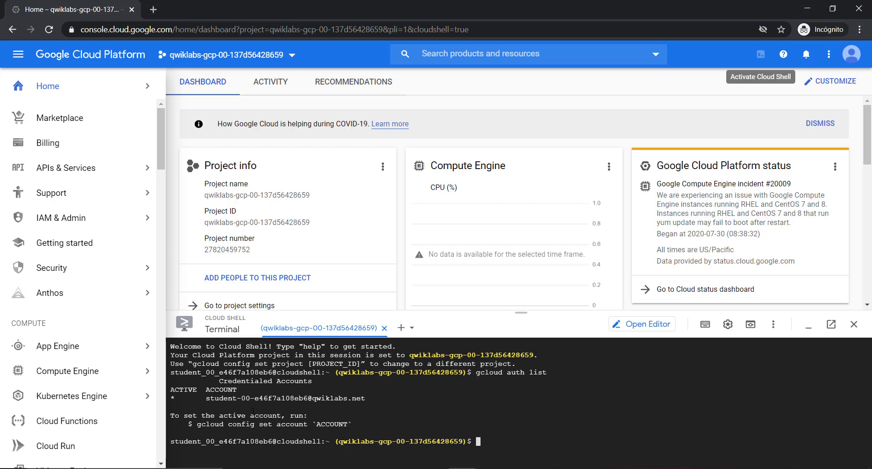
Check the lab's project ID instructions and run gcloud config list project in Cloud Shell
key(alt+Tab)
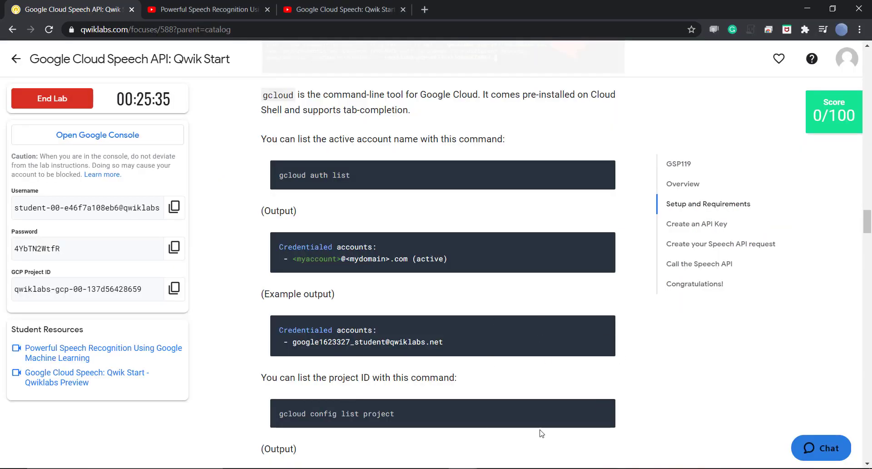
scroll(868, 223, down, 1)
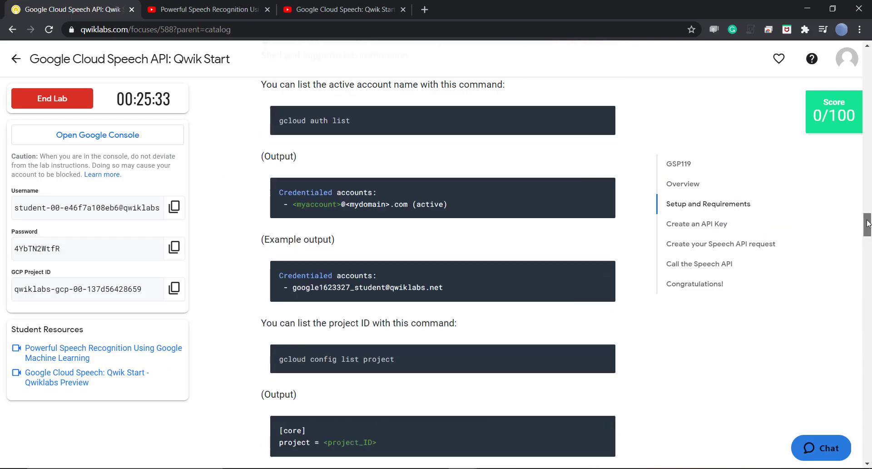
scroll(868, 222, down, 4)
key(alt+Tab)
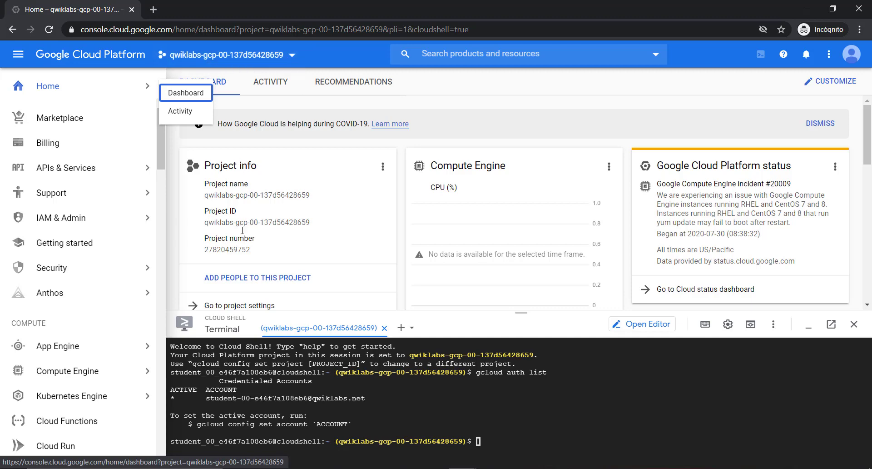
click(503, 435)
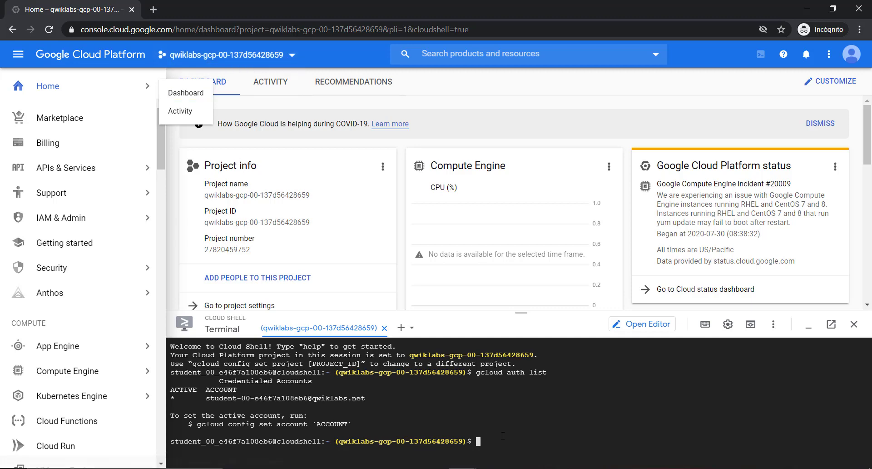
text(gcloud config list project)
key(Return)
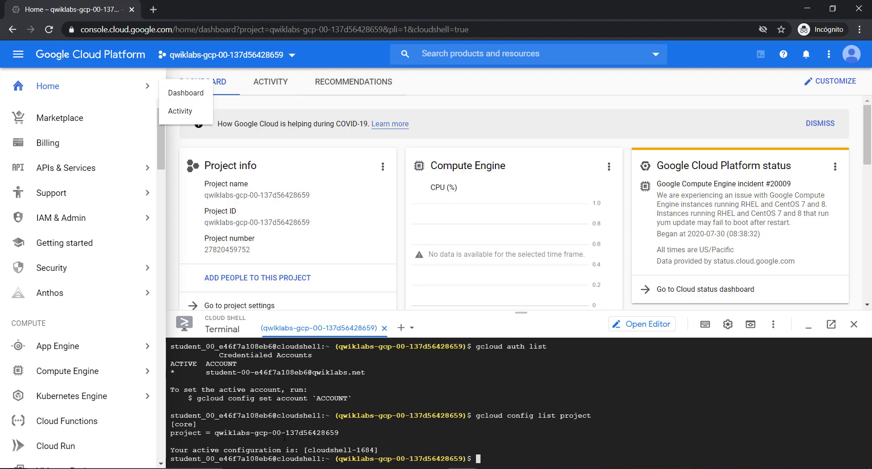
Follow the lab's Create an API Key section and open the Credentials page of APIs & Services in the console
key(alt+Tab)
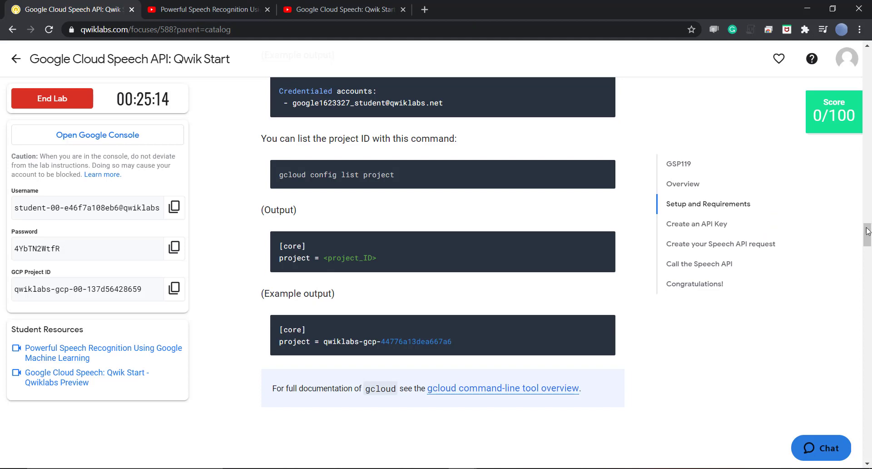
drag(866, 234, 861, 259)
key(alt+Tab)
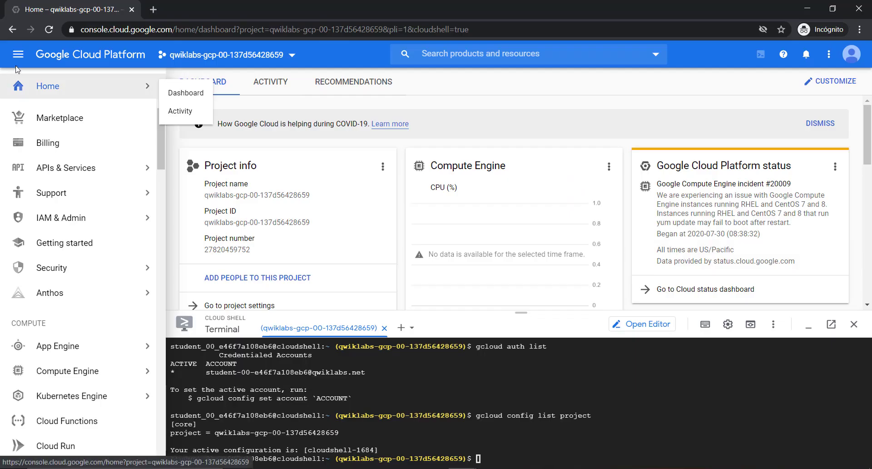
mouse_move(86, 169)
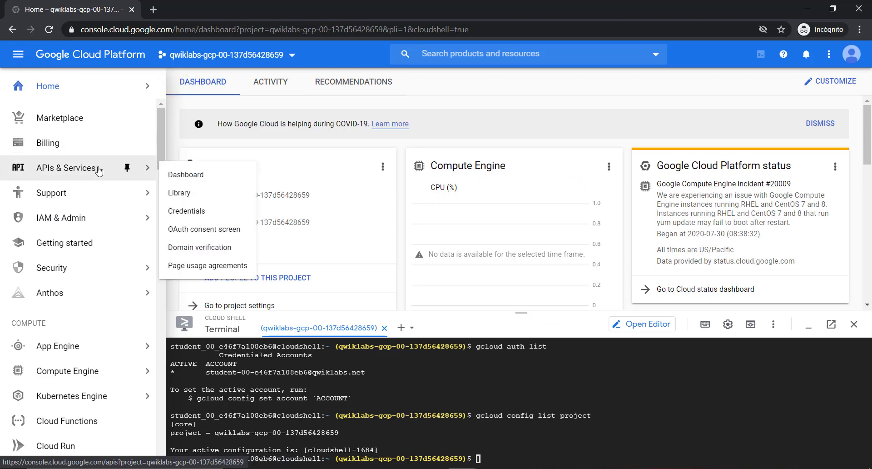
key(alt+Tab)
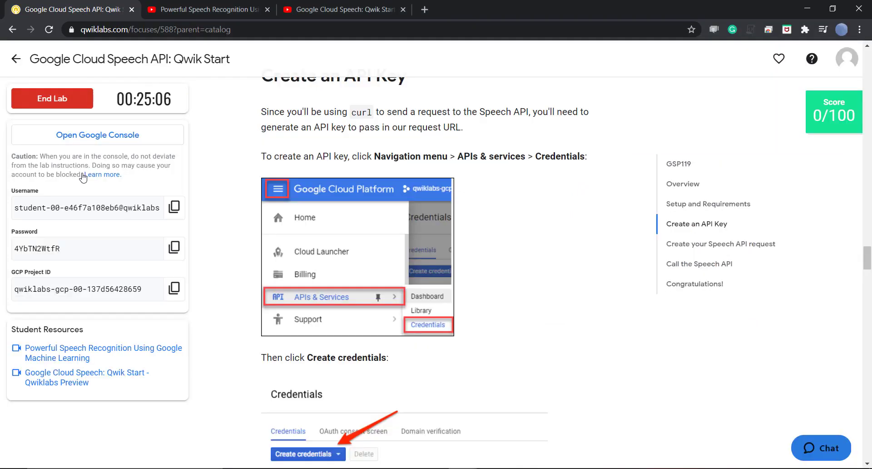
key(alt+Tab)
click(83, 177)
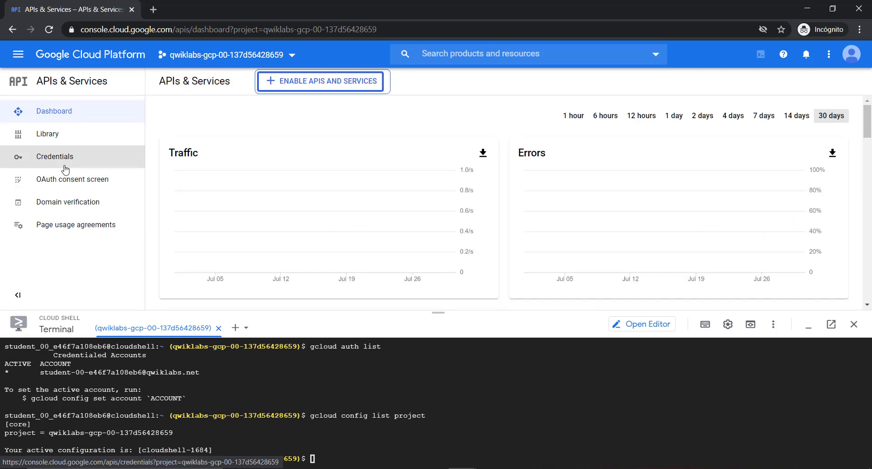
key(alt+Tab)
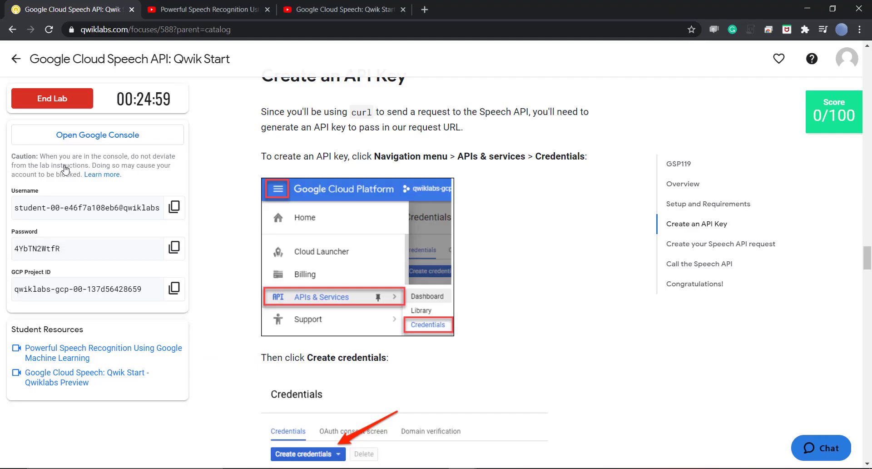
key(alt+Tab)
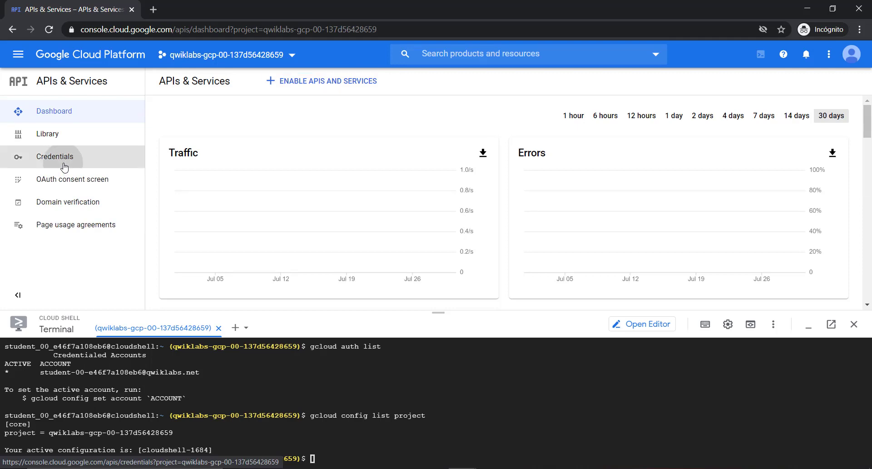
Create a new credential of type API key, checking the lab's instructions for the choice
key(alt+Tab)
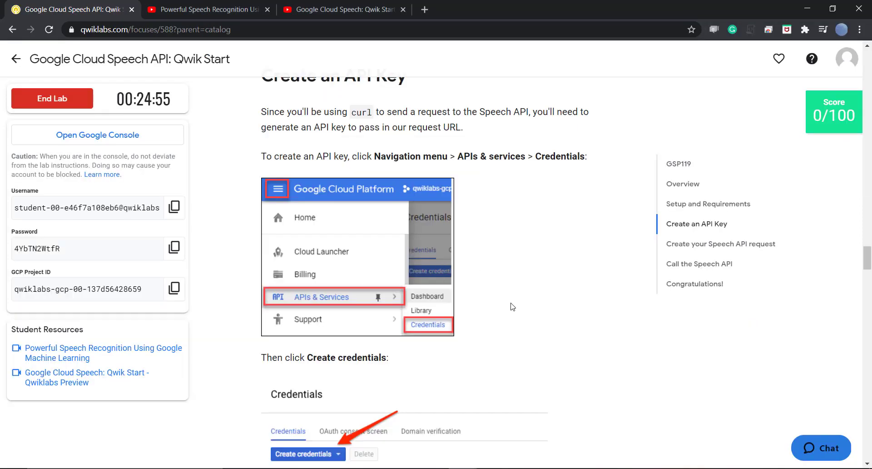
drag(869, 265, 869, 275)
key(alt+Tab)
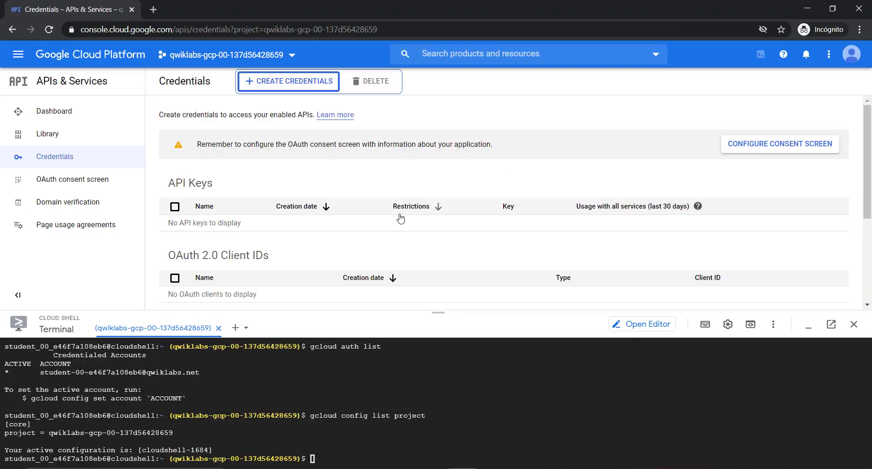
click(266, 80)
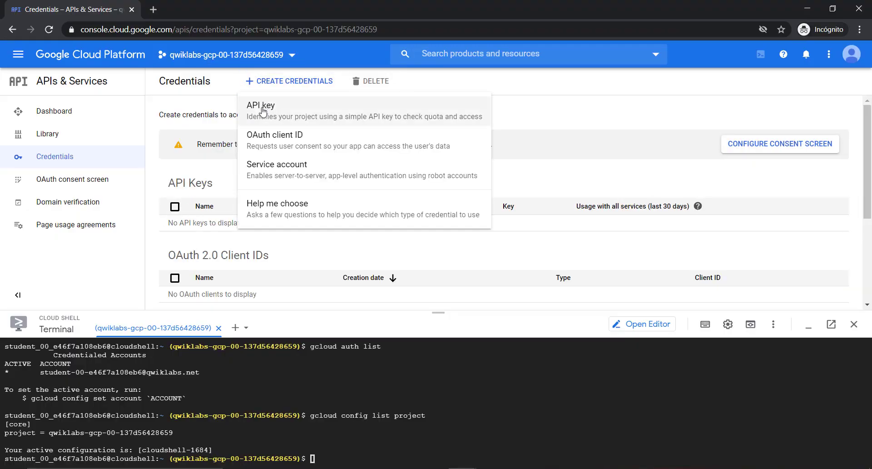
key(alt+Tab)
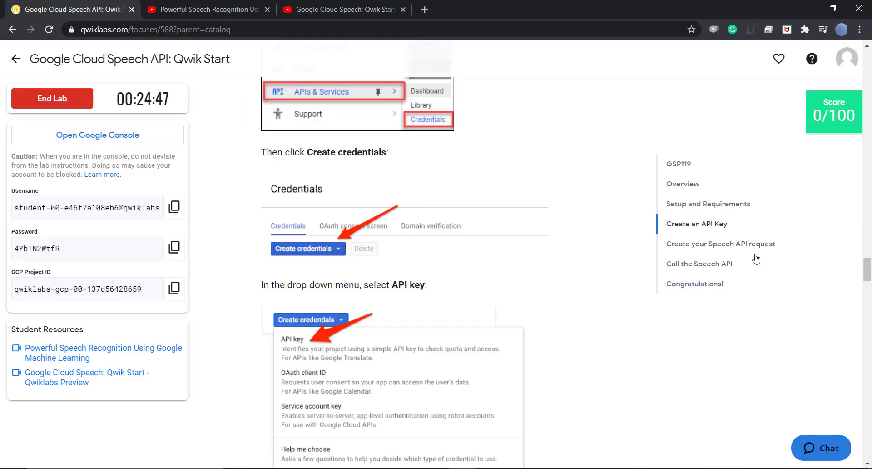
key(alt+Tab)
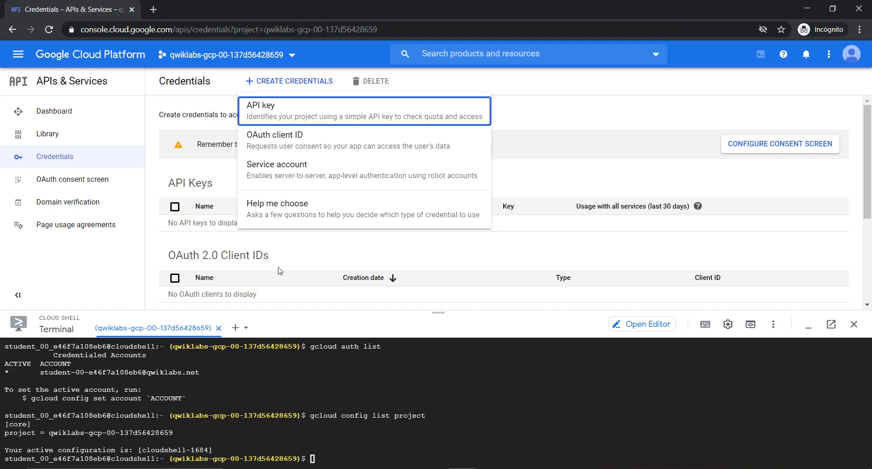
click(271, 122)
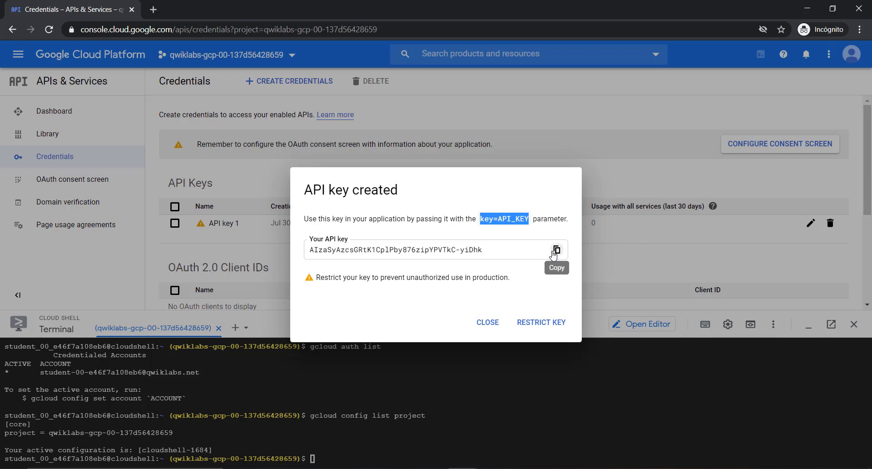
Copy the generated API key, paste it into a new Notepad document, and close the API key dialog
click(556, 250)
key(super+r)
text(notep)
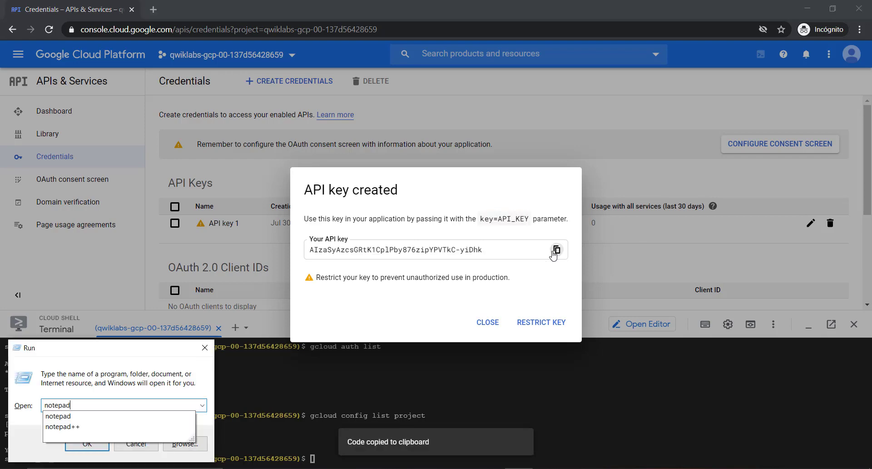
key(Return)
key(ctrl+v)
key(alt+Tab)
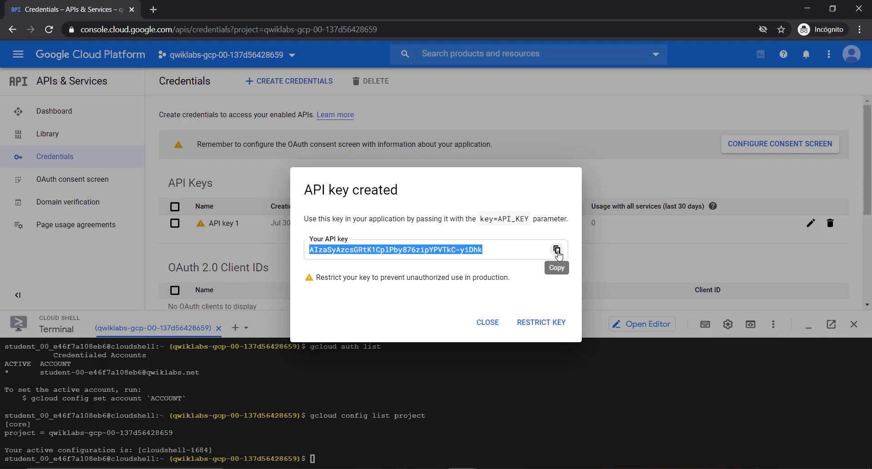
click(557, 251)
key(alt+Tab)
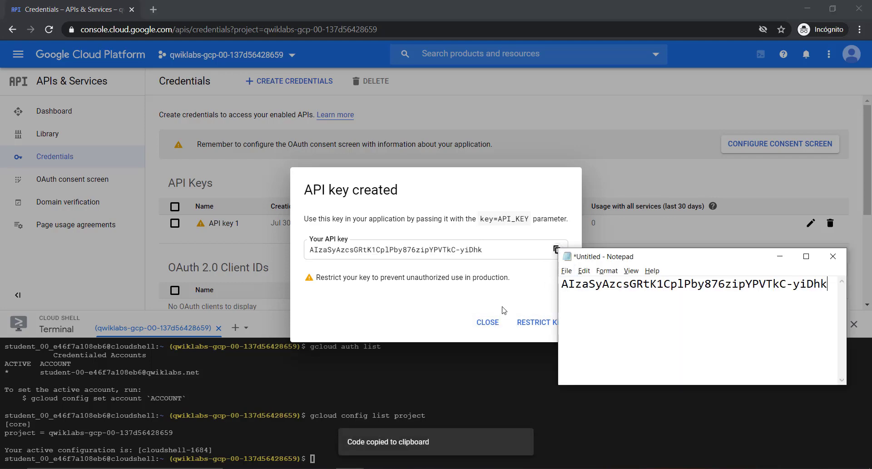
double_click(658, 282)
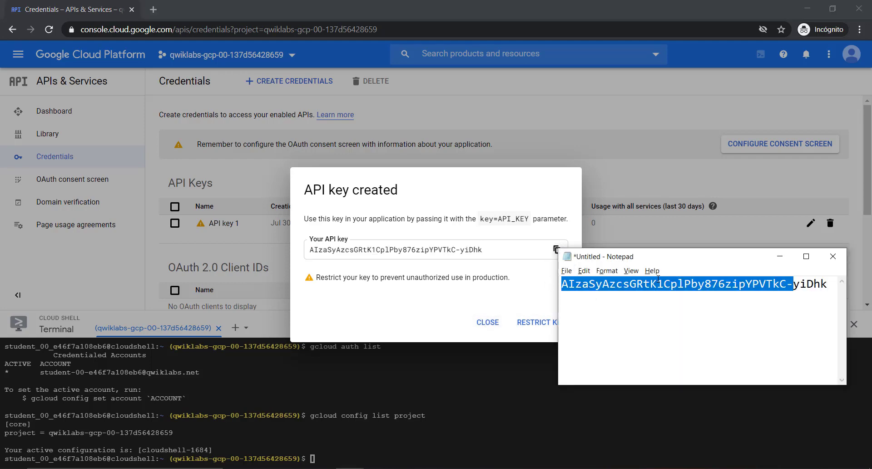
click(643, 316)
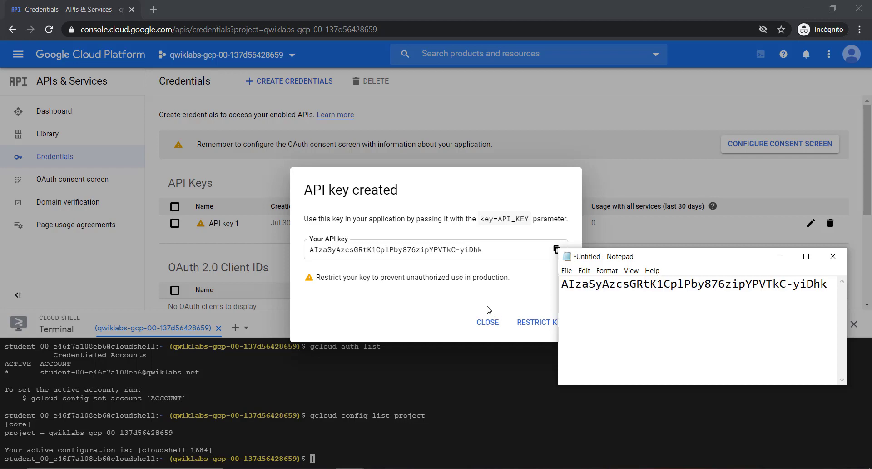
click(487, 322)
Return to the Qwiklabs instructions and check the progress of the Create an API Key objective
key(alt+Tab)
key(alt+Tab)
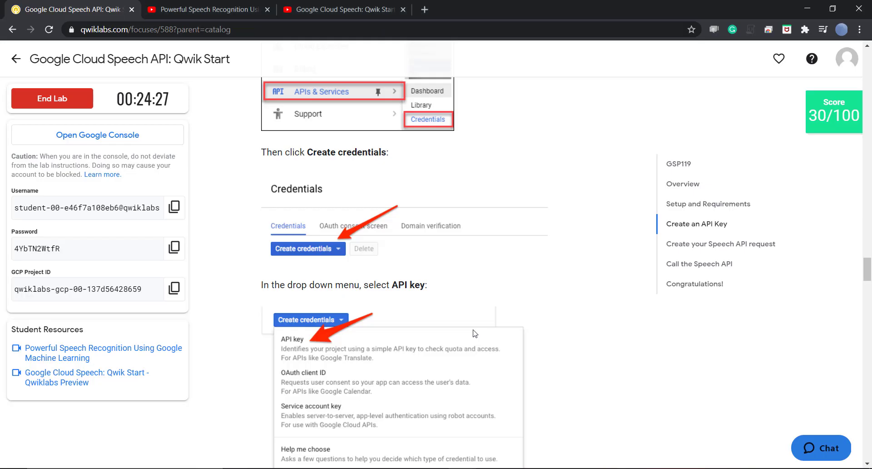
scroll(531, 336, down, 1)
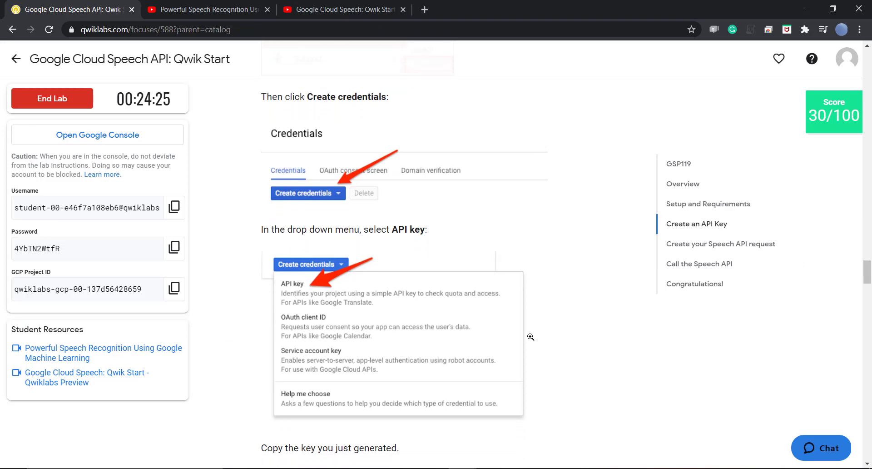
scroll(531, 337, down, 6)
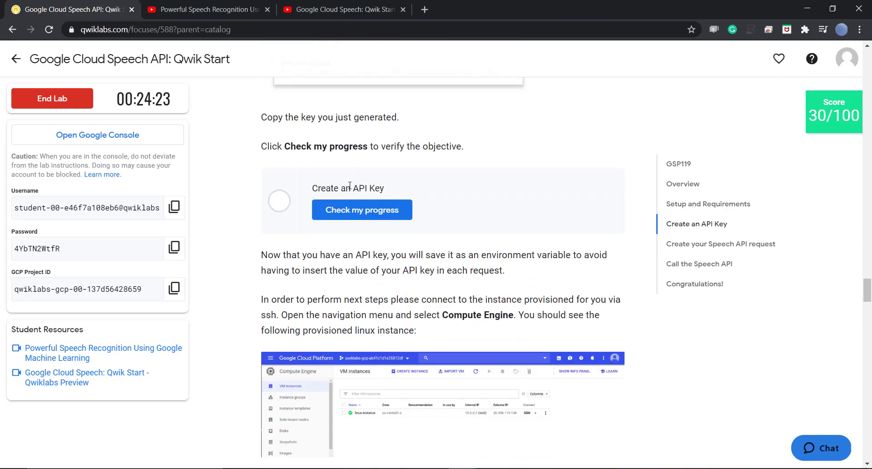
click(343, 208)
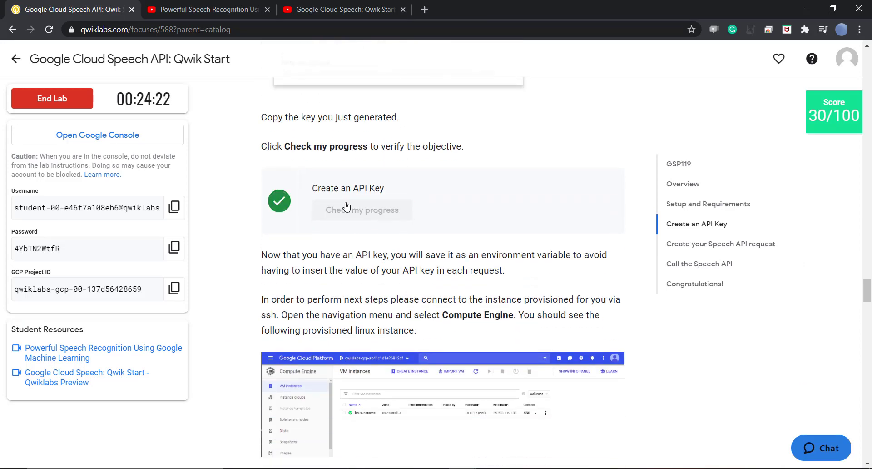
Read the lab's instructions for connecting to the provisioned instance and open Compute Engine's VM instances page in the Google Cloud console
scroll(346, 207, down, 1)
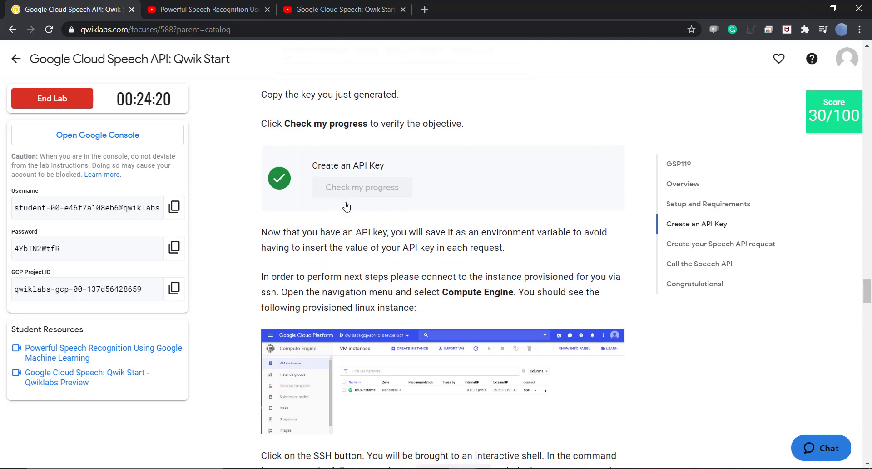
scroll(346, 206, down, 1)
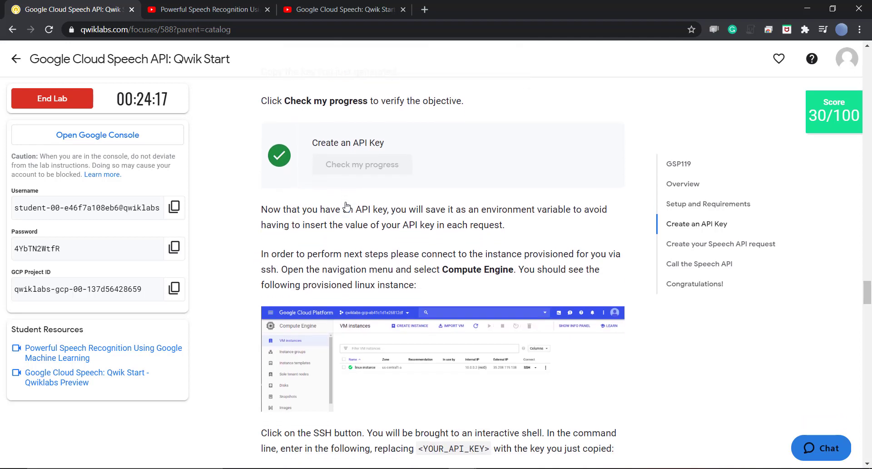
scroll(346, 207, down, 1)
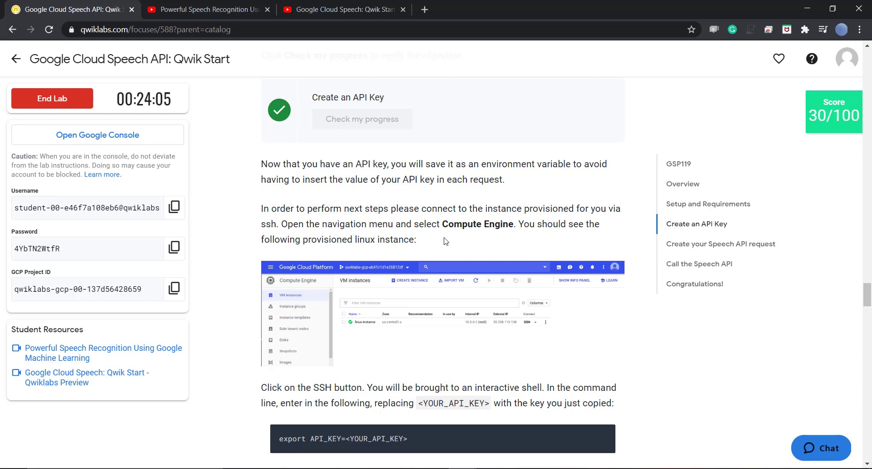
key(alt+Tab)
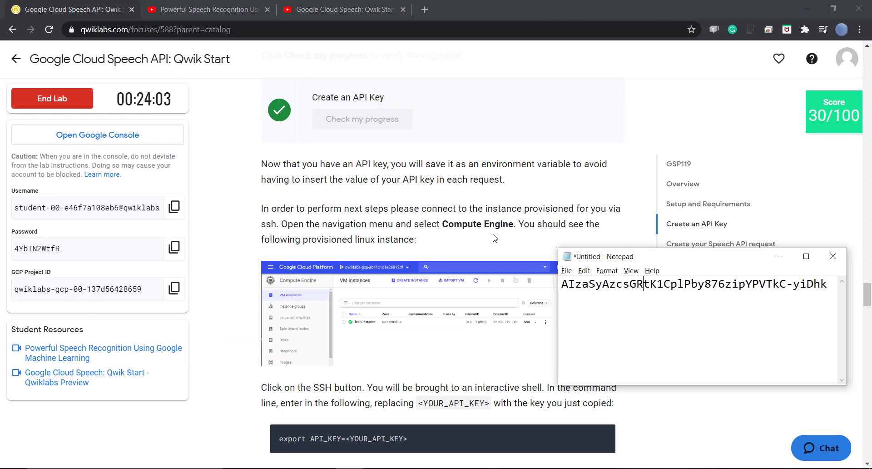
key(alt+Tab)
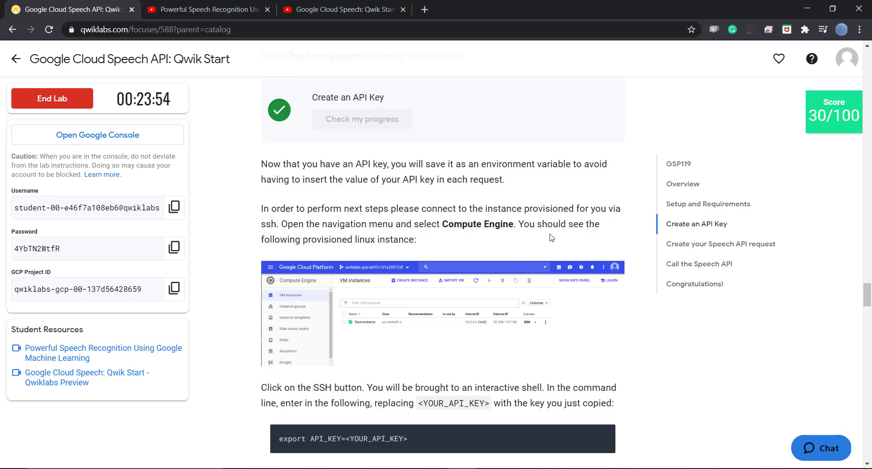
key(alt+Tab)
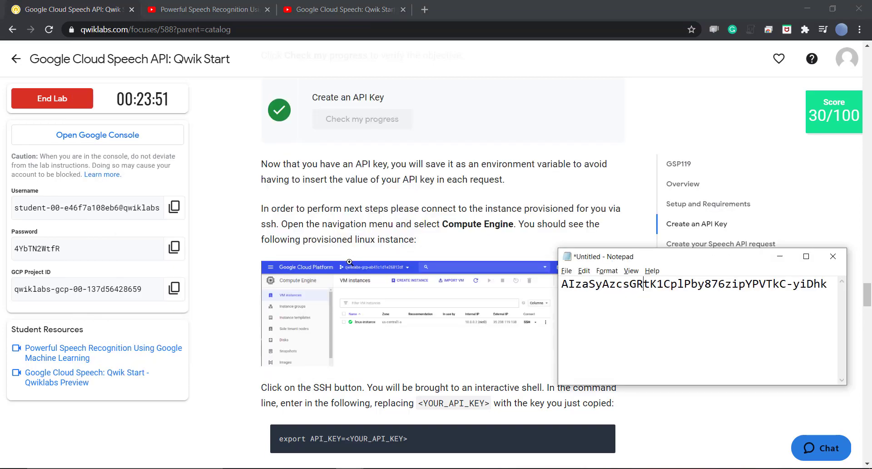
key(alt+Tab)
key(Tab)
click(17, 54)
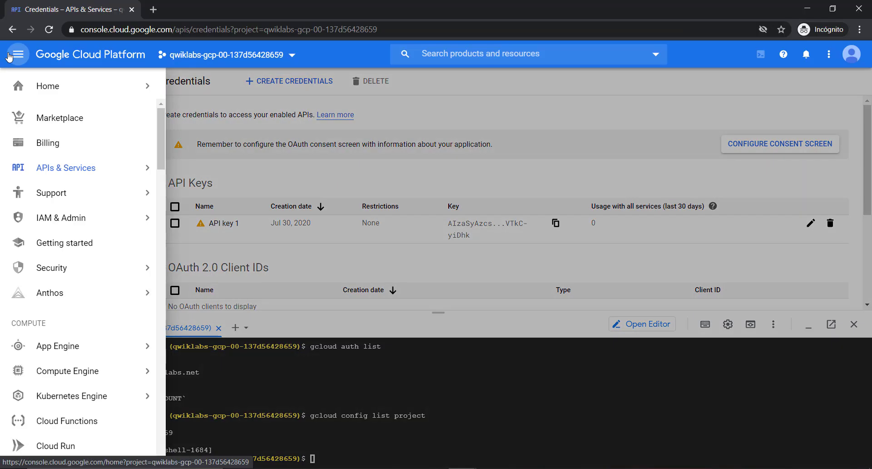
drag(161, 144, 159, 170)
click(127, 196)
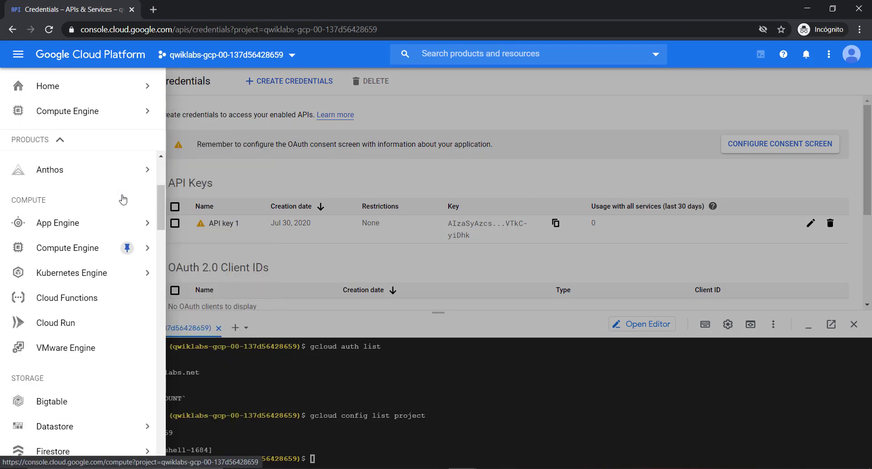
click(119, 249)
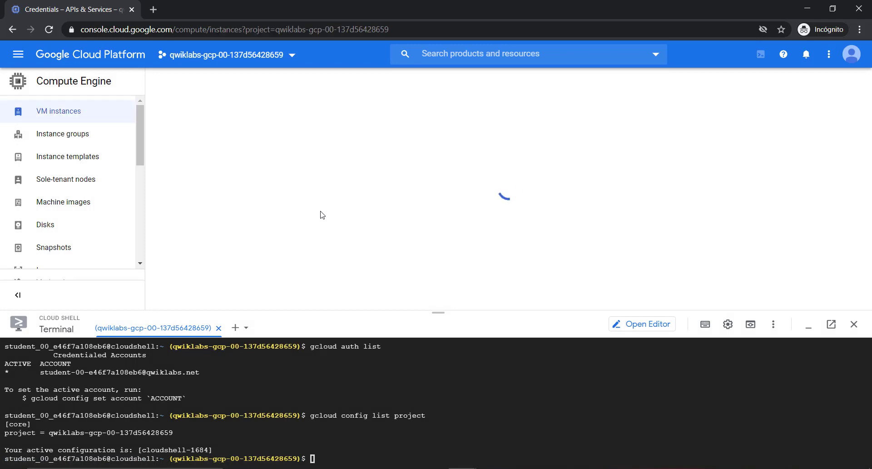
Check the lab's VM instances example and SSH instructions, and open an SSH session to linux-instance from the console
key(alt+Tab)
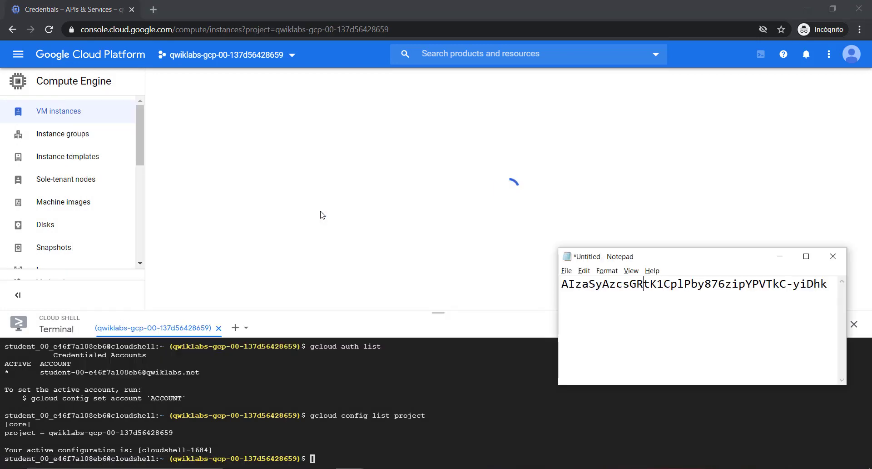
key(alt+Tab)
key(Tab)
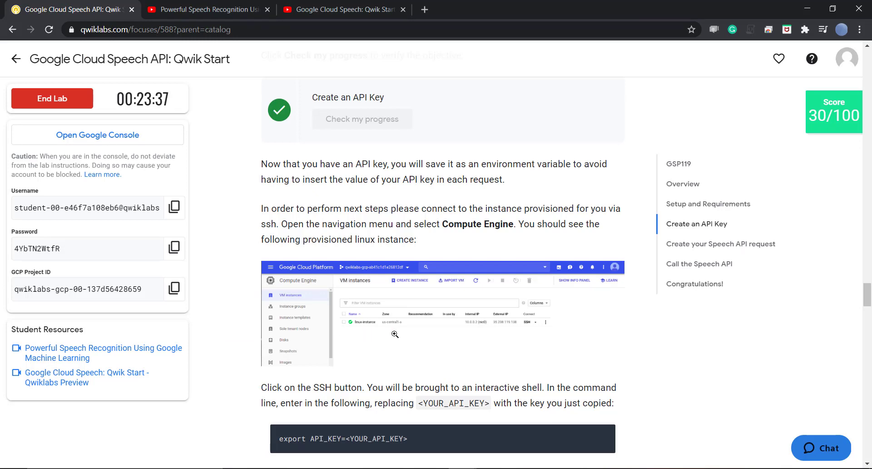
click(433, 323)
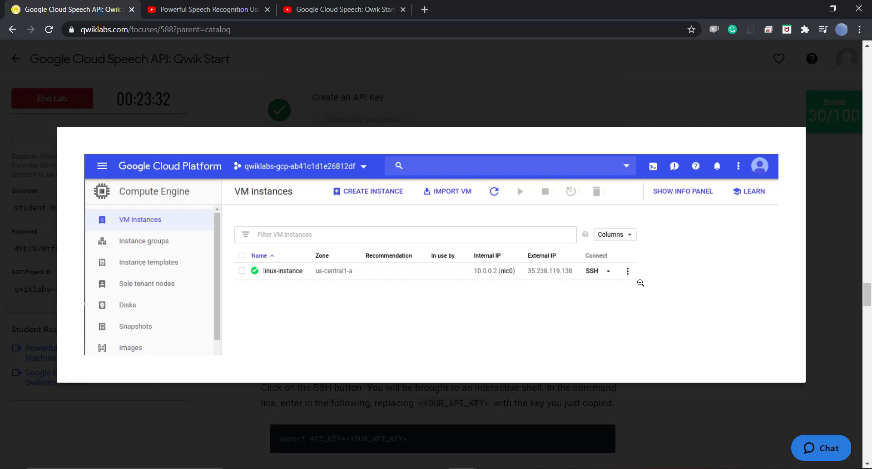
click(685, 107)
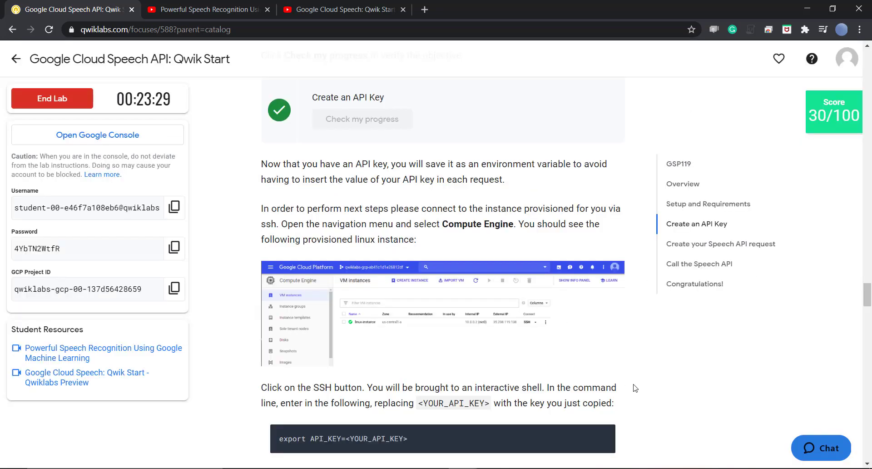
scroll(863, 313, down, 3)
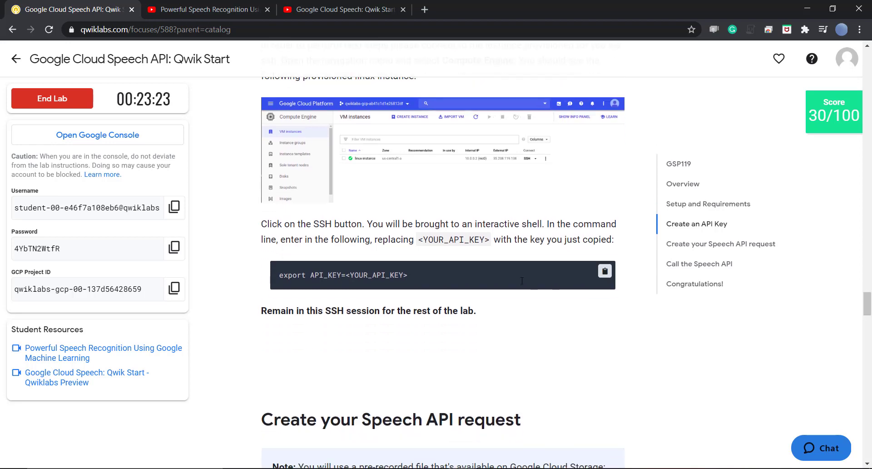
key(alt+Tab)
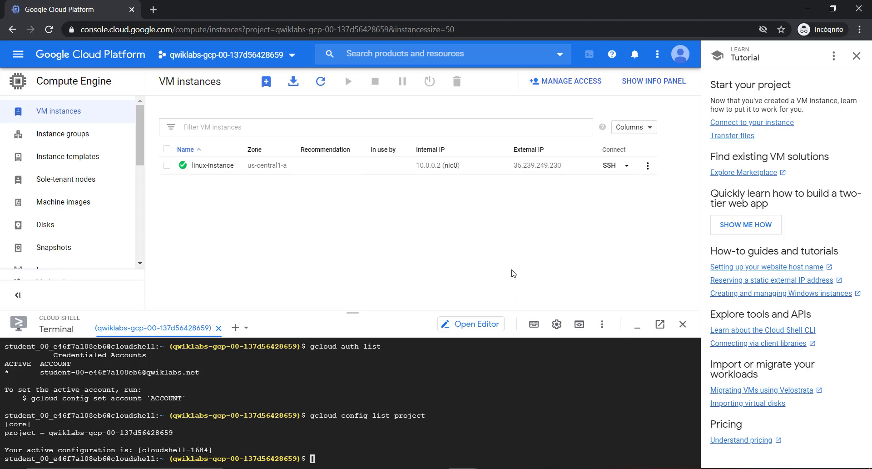
click(609, 166)
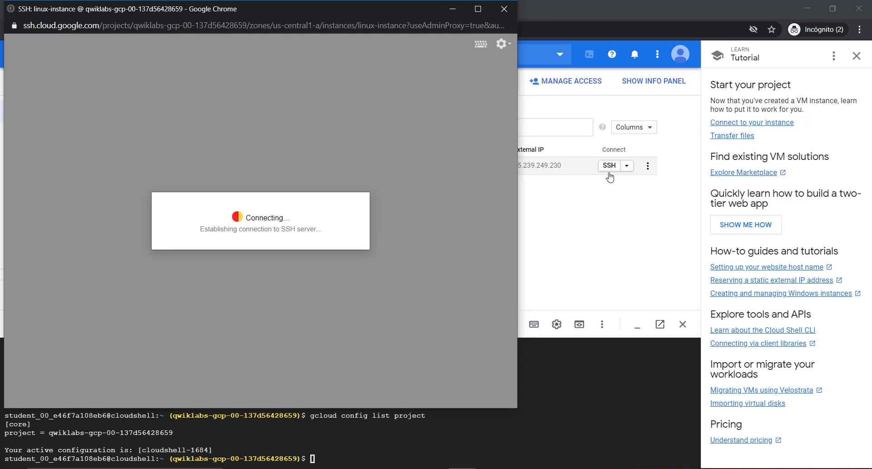
click(564, 205)
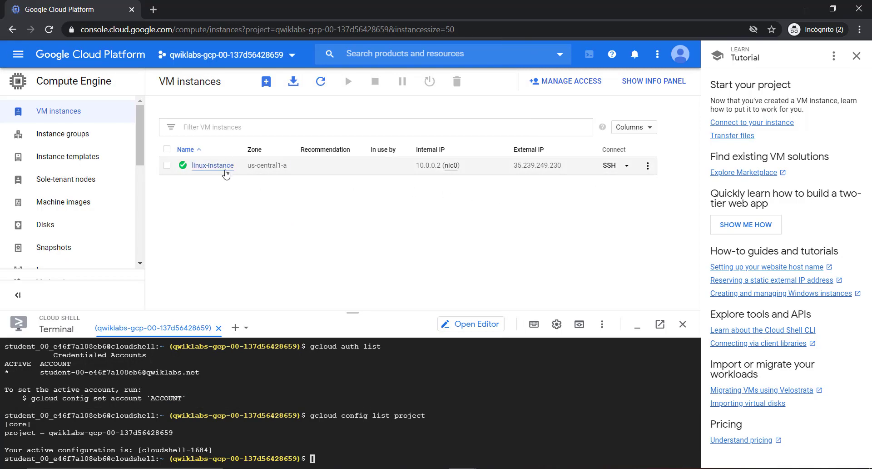
Review the lab's export API_KEY instruction and arrange the linux-instance SSH window beside the Notepad document holding the key
key(alt+Tab)
key(alt+Tab)
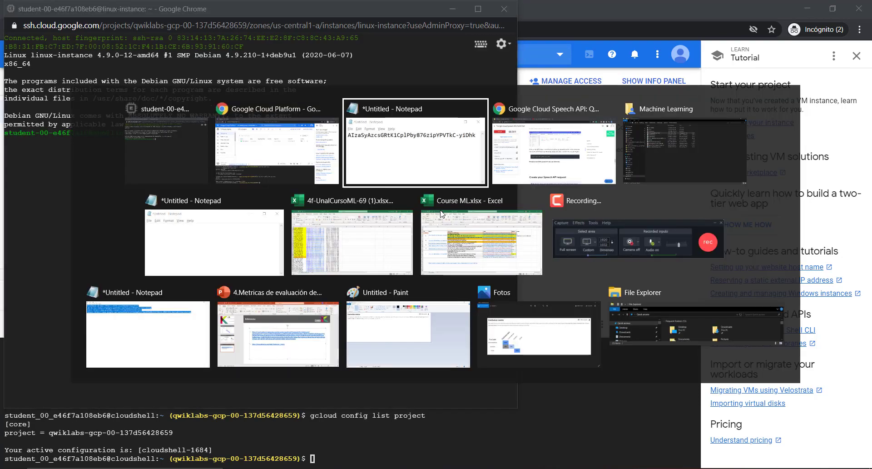
key(alt+Tab)
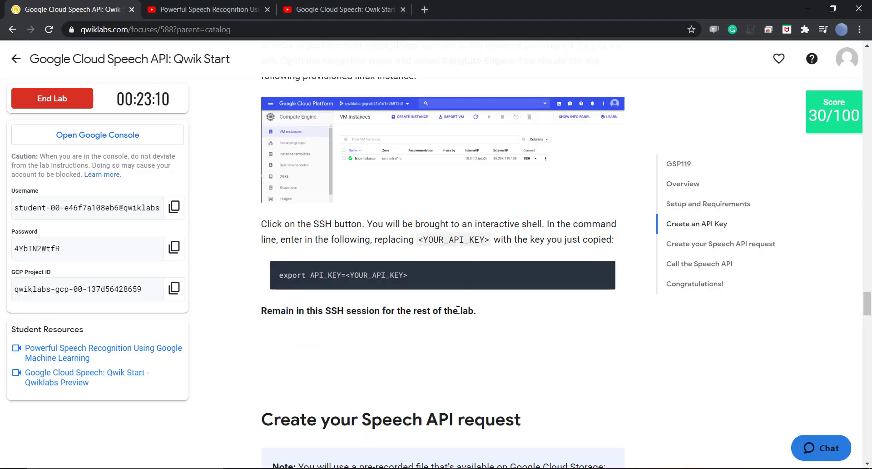
key(alt+Tab)
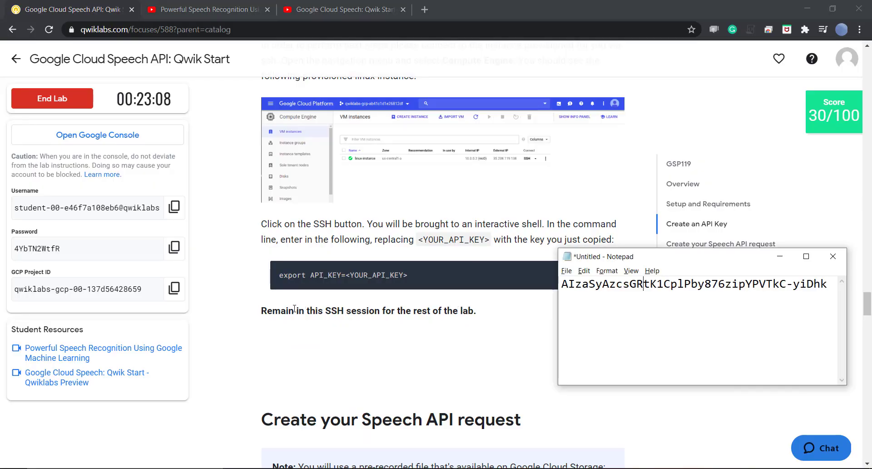
key(alt+Tab)
key(Tab)
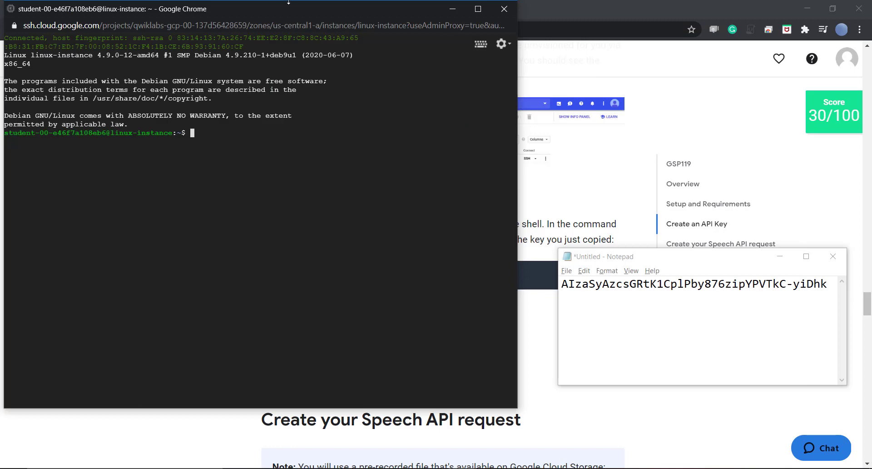
drag(288, 9, 320, 57)
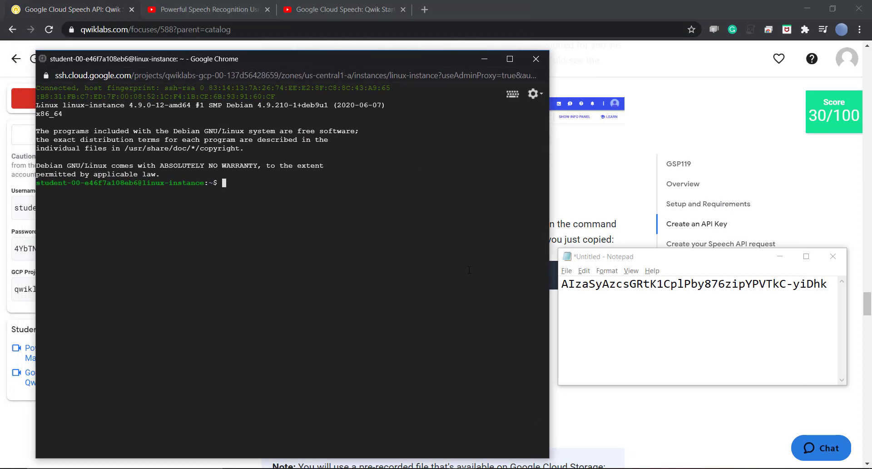
Read the lab's Create your Speech API request section and play the sample audio file brooklyn.flac in a new tab
key(alt+Tab)
key(Tab)
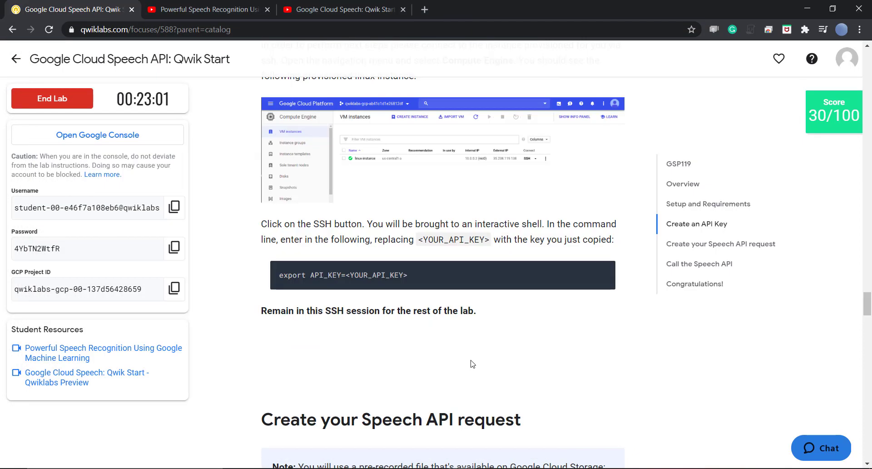
scroll(471, 363, down, 8)
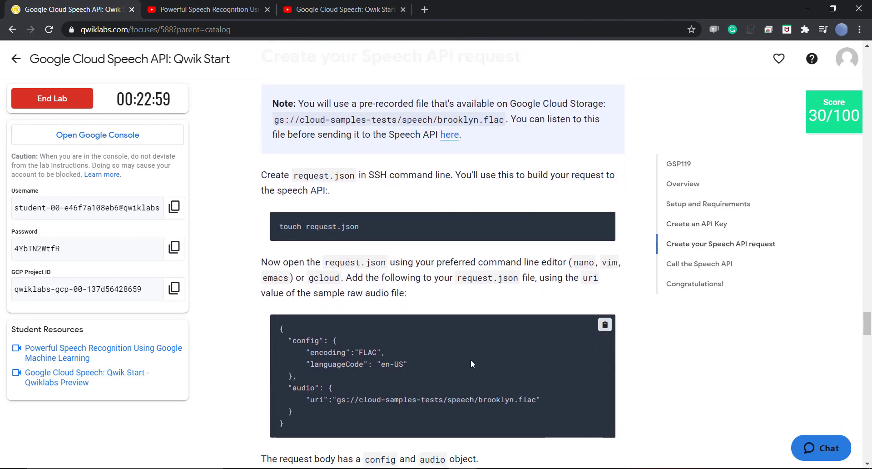
scroll(471, 363, down, 1)
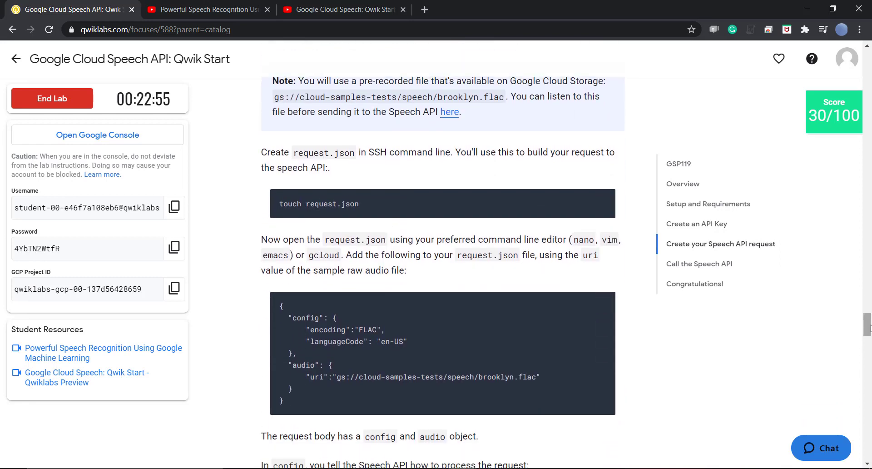
scroll(868, 327, up, 1)
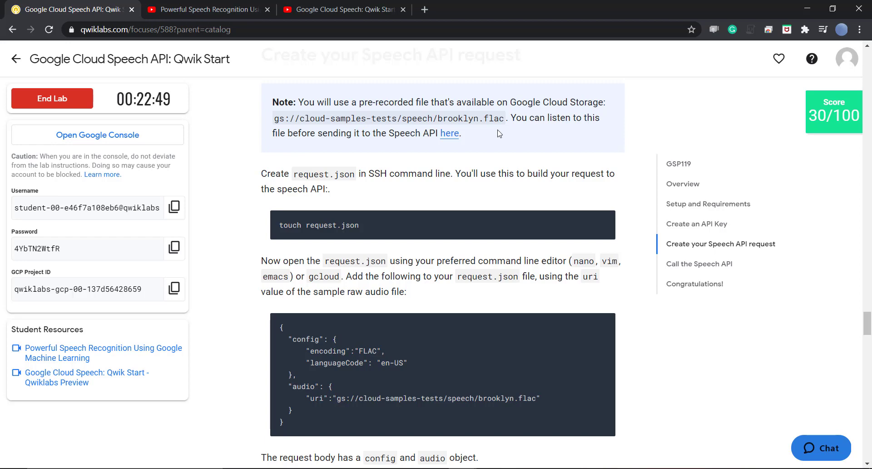
right_click(449, 137)
click(459, 145)
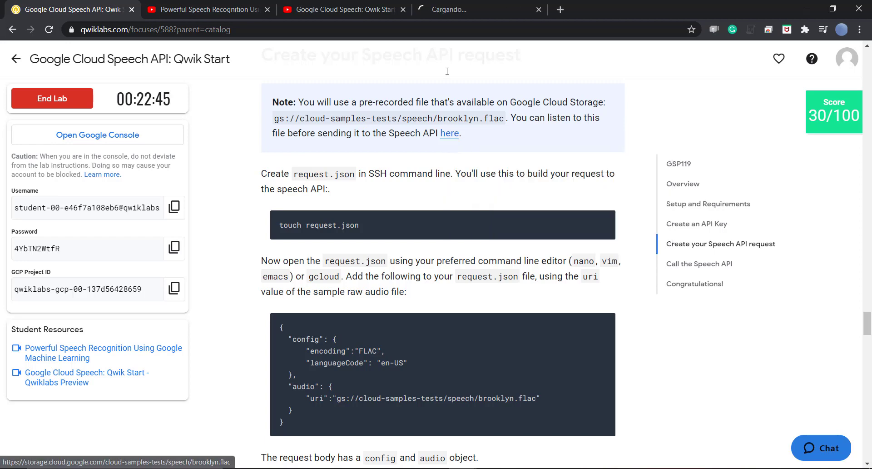
click(458, 11)
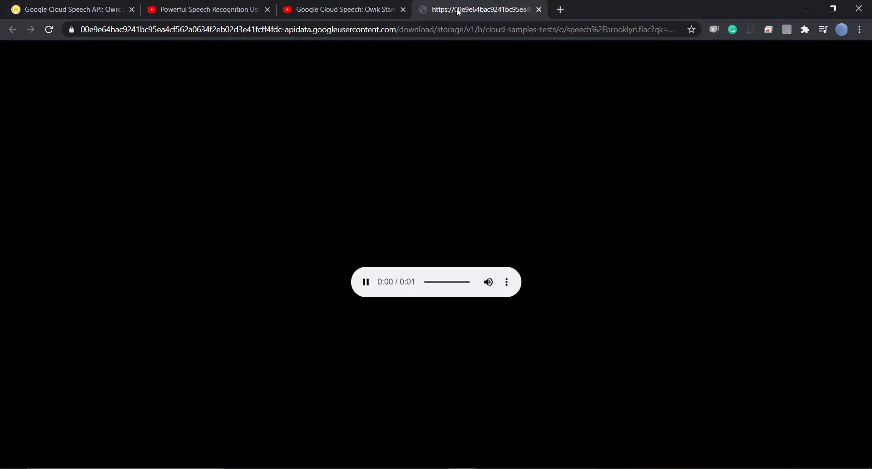
click(121, 6)
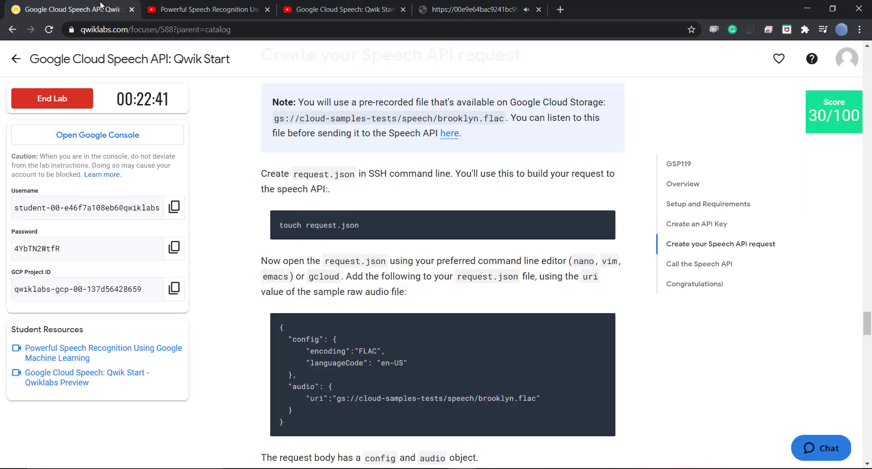
Create request.json in the linux-instance SSH session with touch request.json and list the directory with ls
triple_click(319, 224)
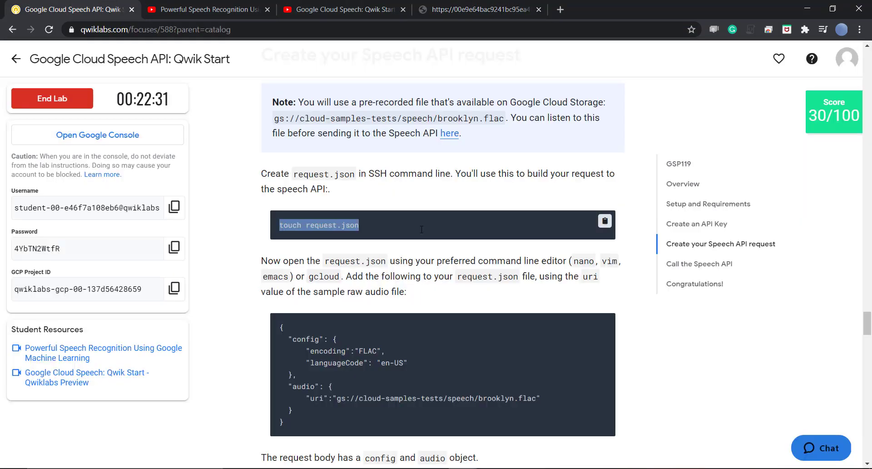
key(alt+Tab)
key(alt+Tab)
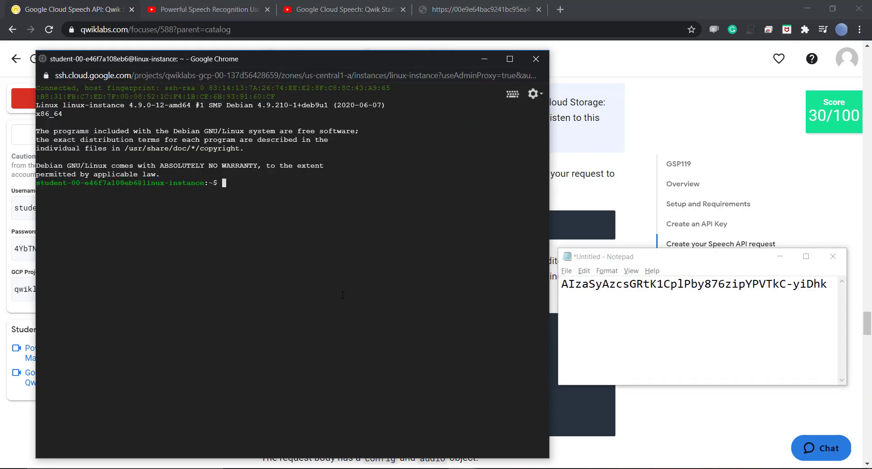
text(touch request.json)
key(alt+Tab)
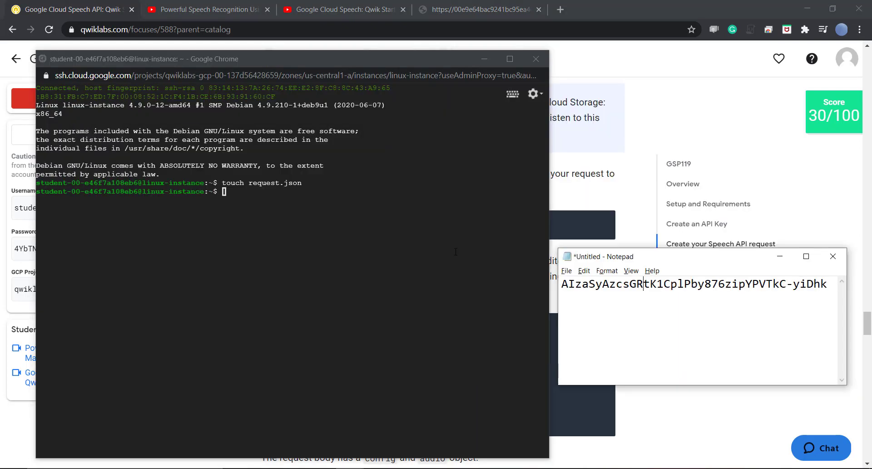
click(383, 192)
text(ls)
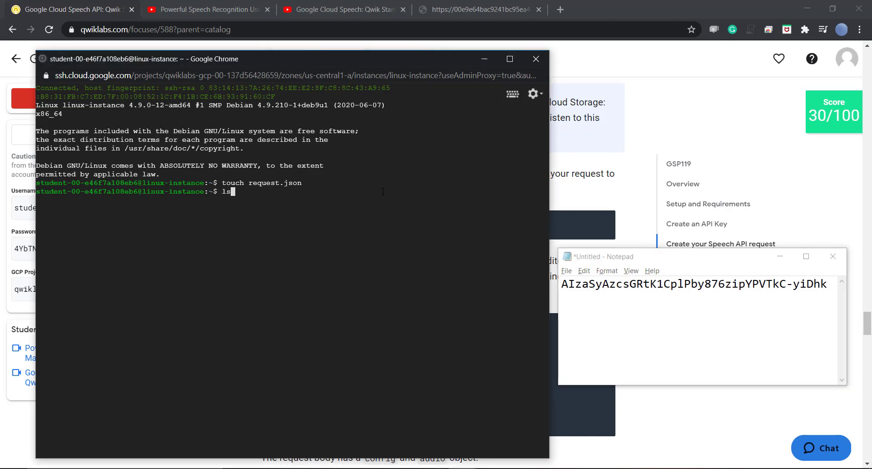
key(Return)
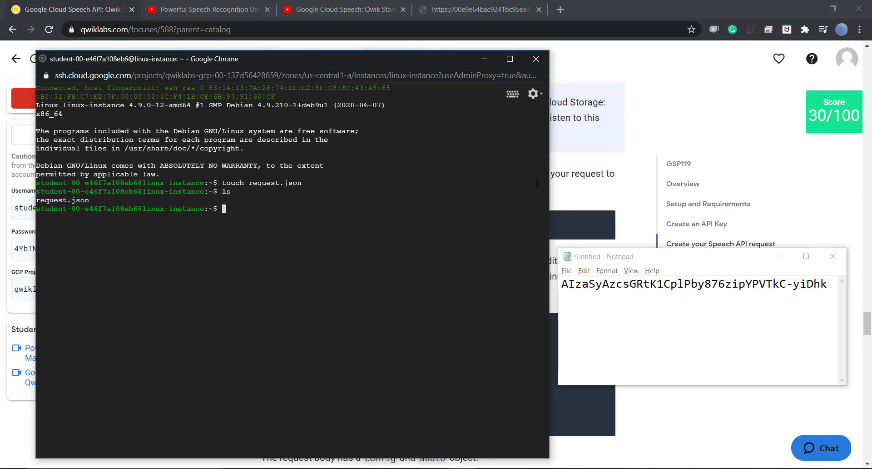
Check the lab's editor instruction for request.json and open the file in nano in the SSH session
click(537, 183)
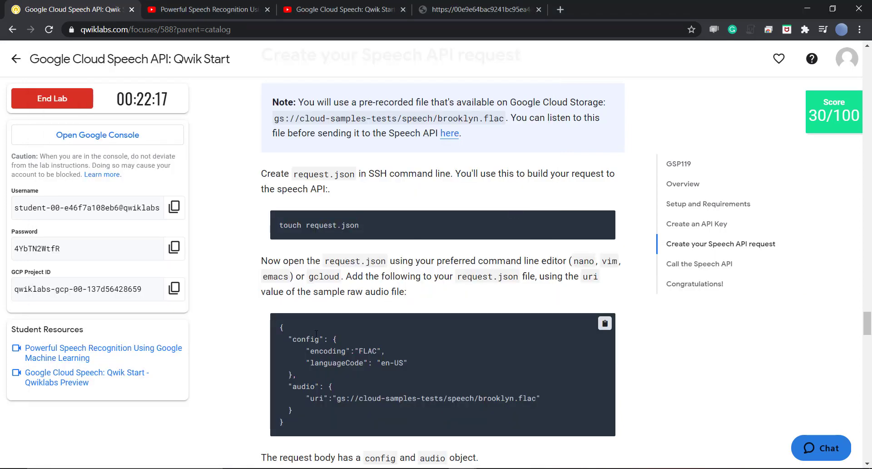
key(alt+Tab)
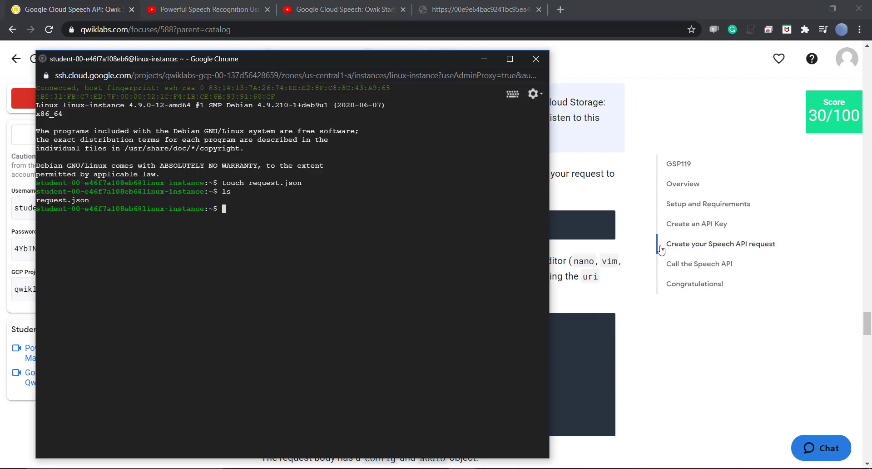
key(alt+Tab)
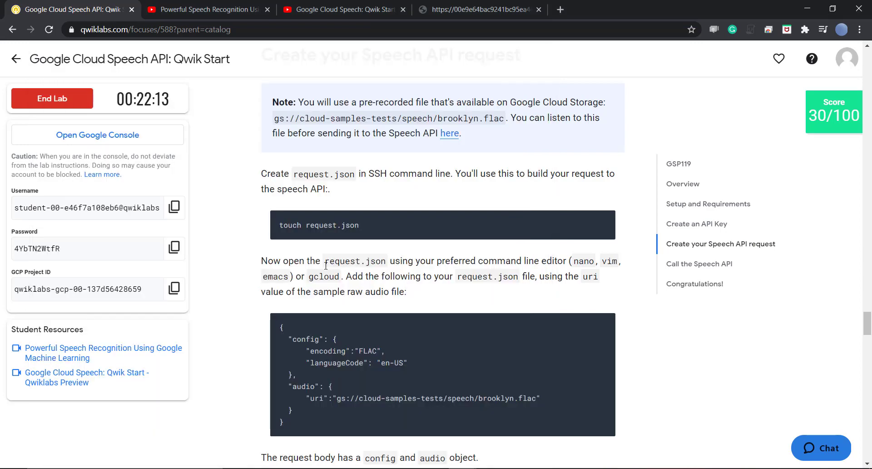
key(alt+Tab)
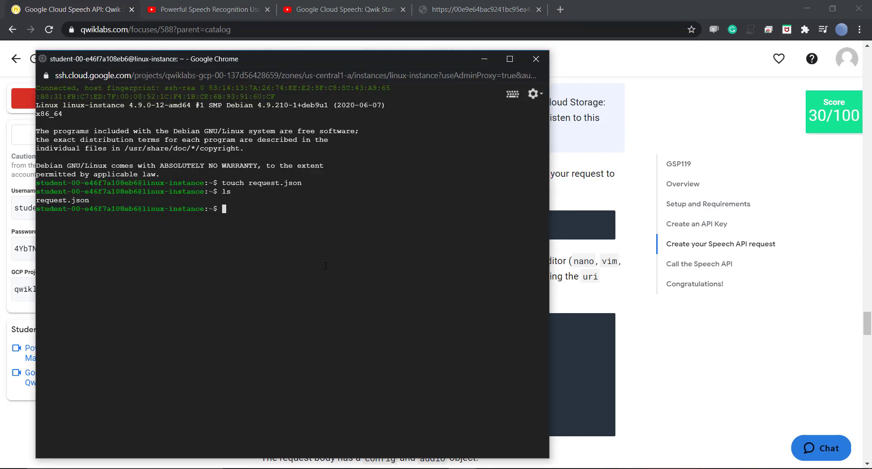
text(nano req)
key(Tab)
key(BackSpace)
key(BackSpace)
key(BackSpace)
key(BackSpace)
key(BackSpace)
key(BackSpace)
key(BackSpace)
key(BackSpace)
key(BackSpace)
key(BackSpace)
key(BackSpace)
key(BackSpace)
key(BackSpace)
key(BackSpace)
key(BackSpace)
text(o req)
key(Tab)
key(Return)
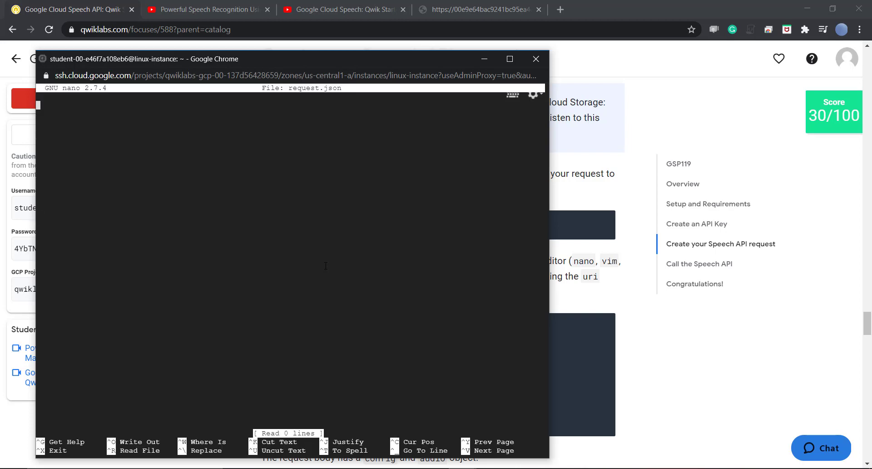
Copy the lab's JSON request body with FLAC encoding, en-US language and the brooklyn.flac URI into request.json in nano
click(598, 335)
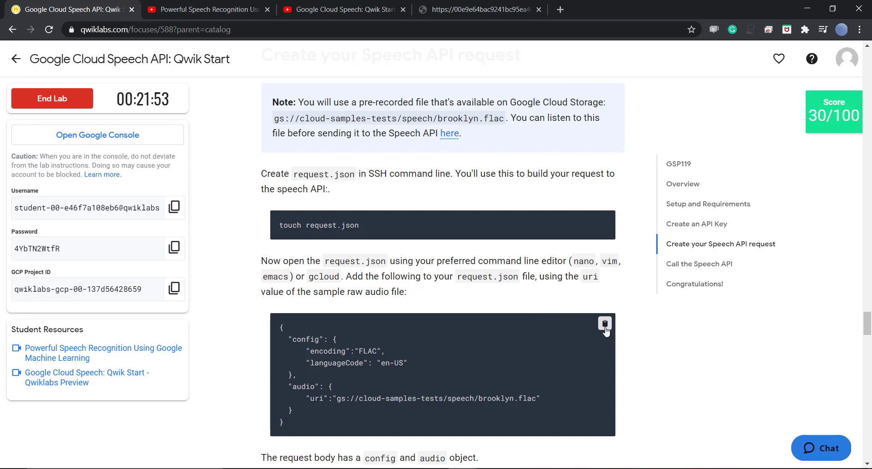
click(606, 324)
scroll(868, 334, down, 2)
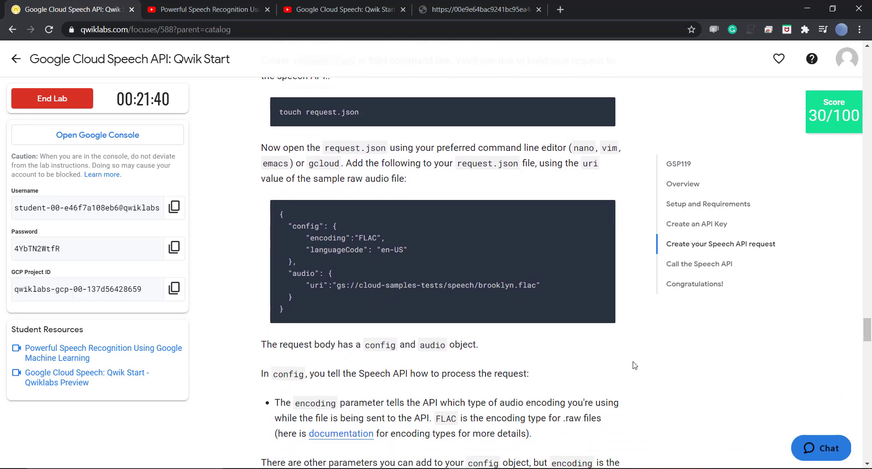
scroll(868, 337, down, 1)
scroll(871, 340, down, 1)
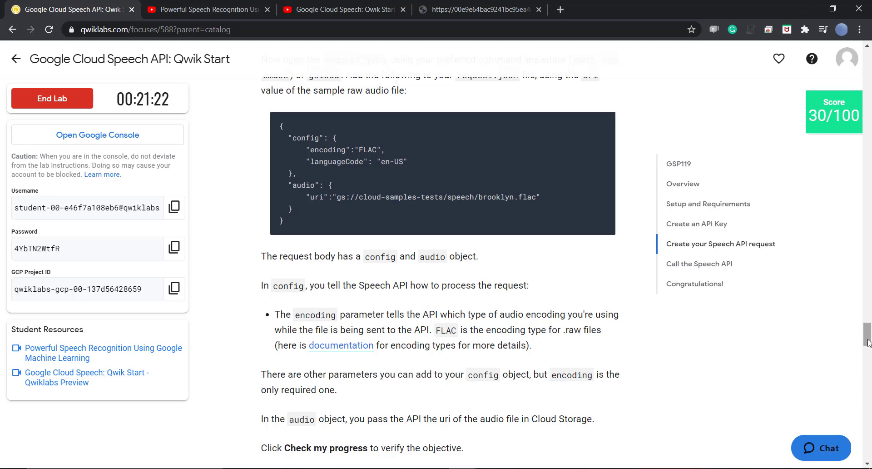
drag(868, 342, 868, 346)
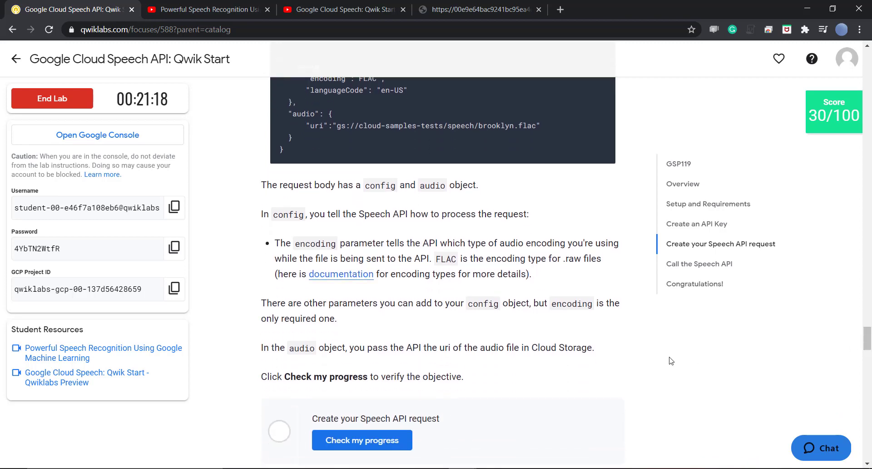
key(alt+Tab)
key(alt+Tab)
mouse_move(868, 338)
mouse_down()
mouse_move(869, 318)
mouse_move(869, 328)
mouse_up()
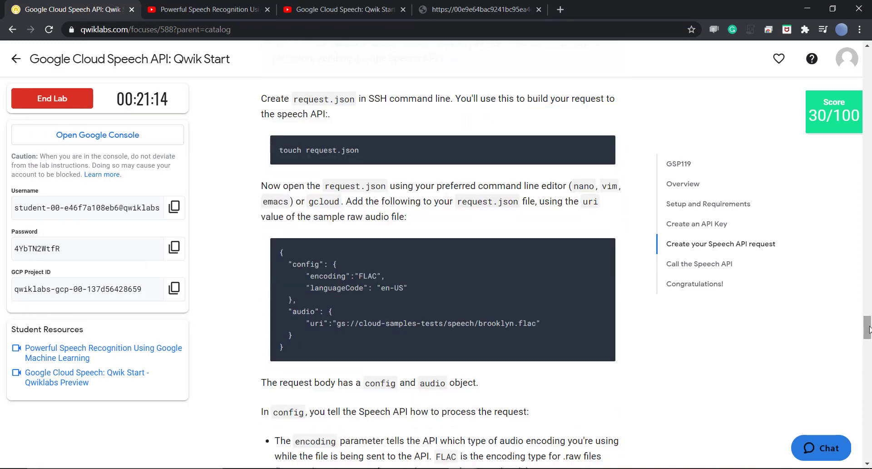
click(611, 257)
key(alt+Tab)
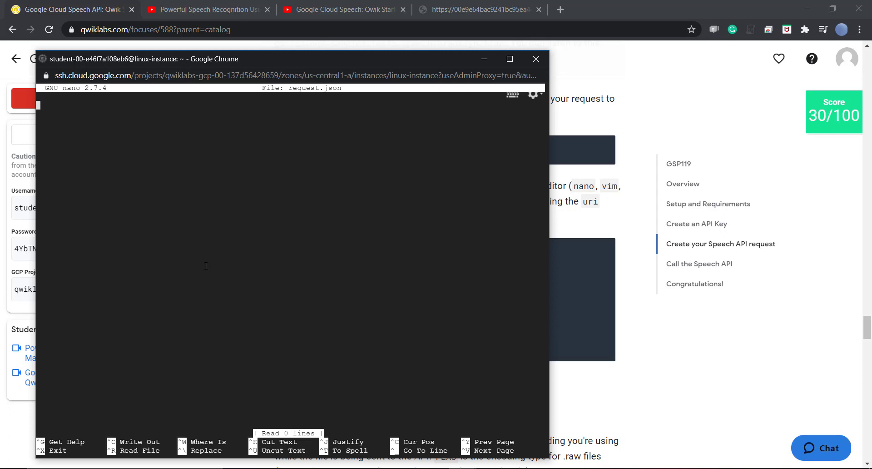
key(ctrl+v)
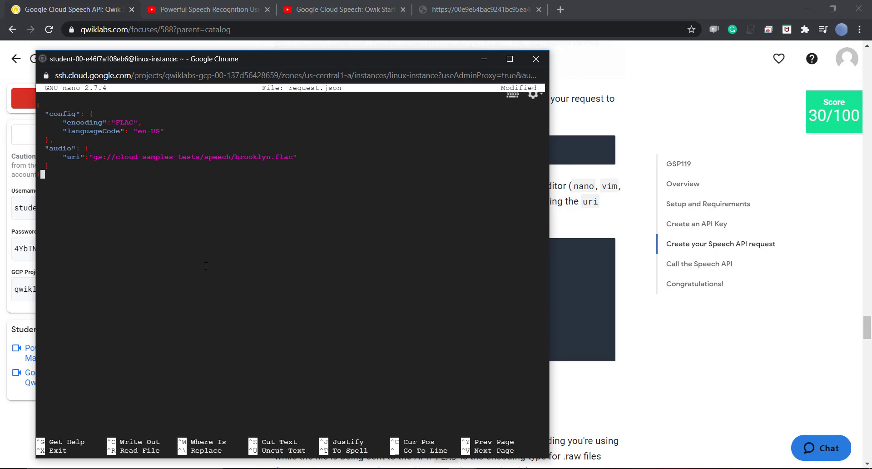
Review the lab's explanation of the config and audio objects, then save request.json under the same name and exit nano
key(alt+Tab)
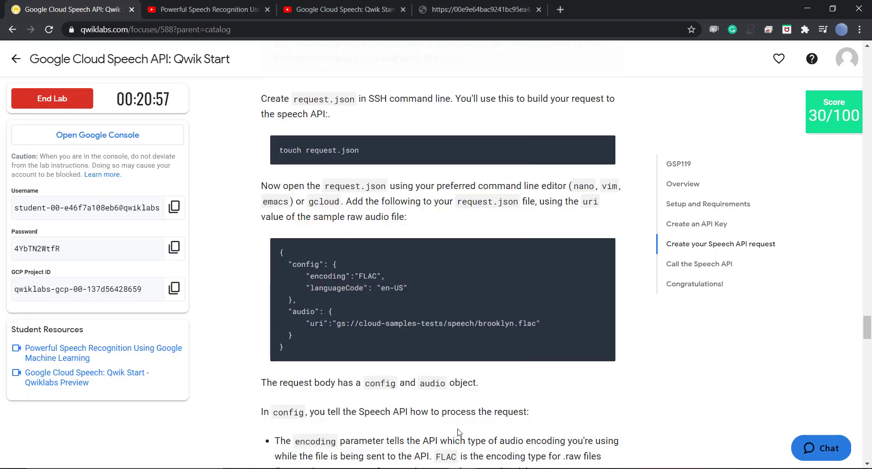
scroll(458, 432, down, 3)
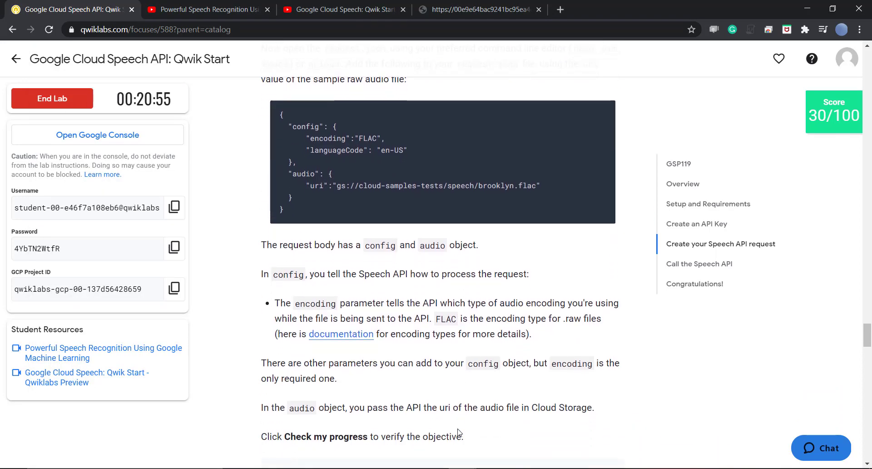
scroll(458, 432, down, 1)
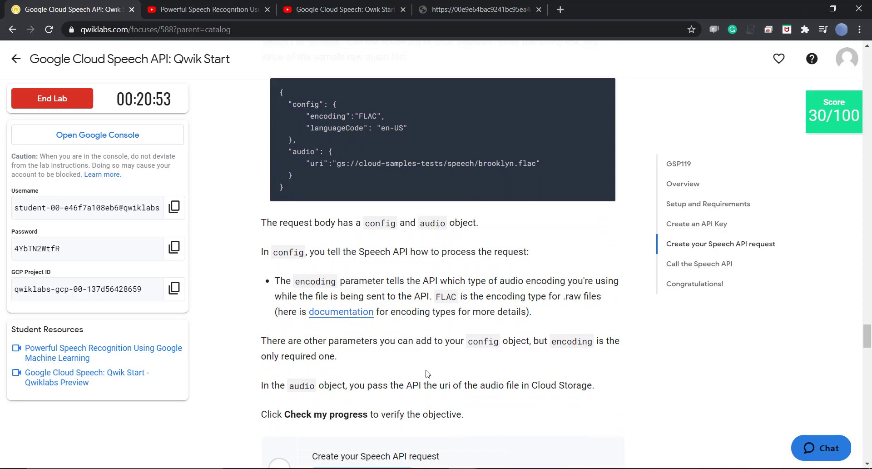
scroll(428, 373, down, 2)
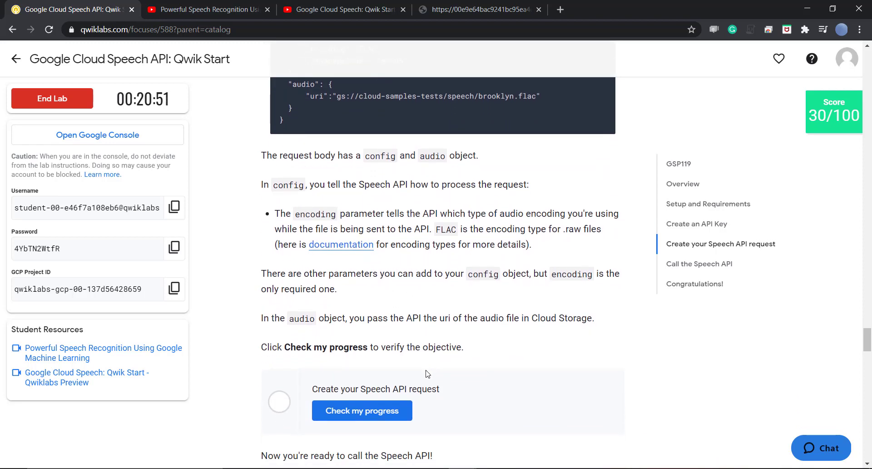
scroll(427, 373, down, 2)
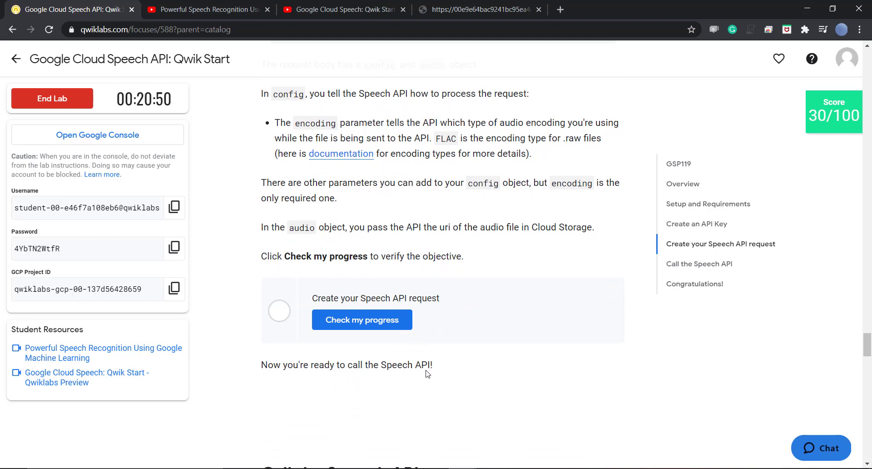
key(alt+Tab)
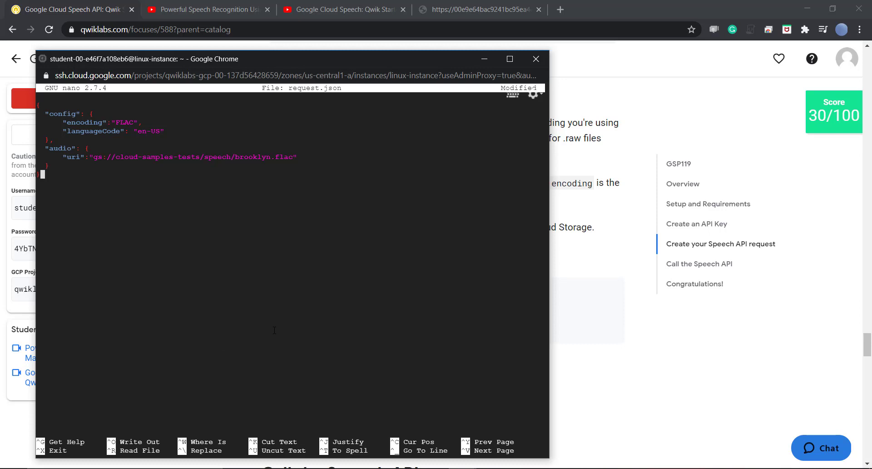
text(x)
key(BackSpace)
key(ctrl+x)
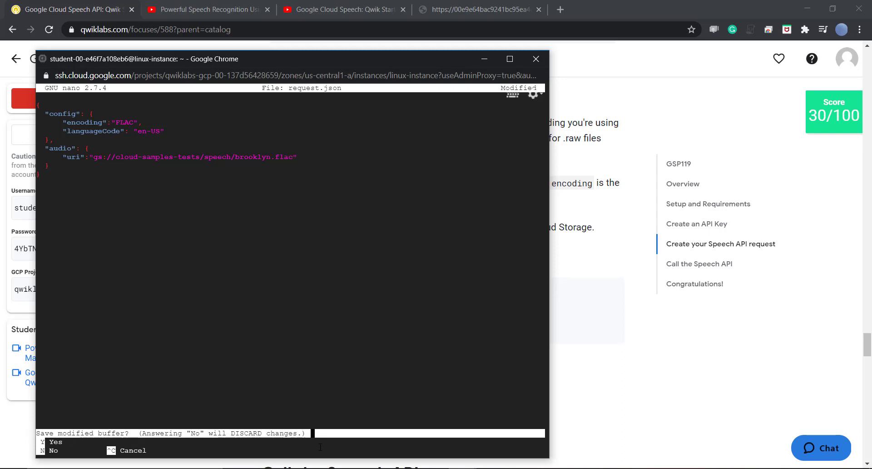
key(y)
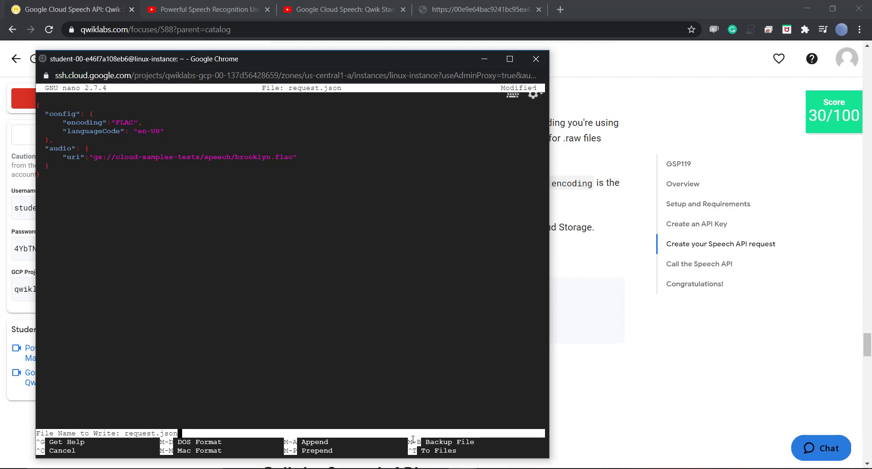
key(Return)
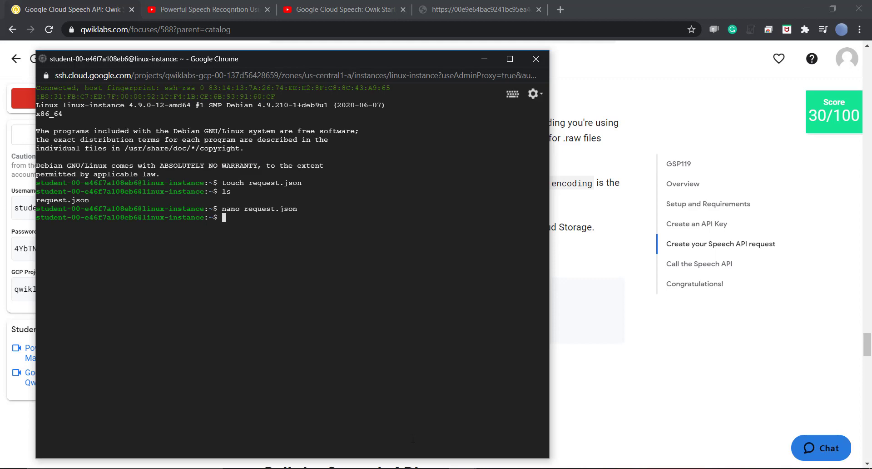
Check the lab progress for Create your Speech API request and review the curl command under Call the Speech API
key(alt+Tab)
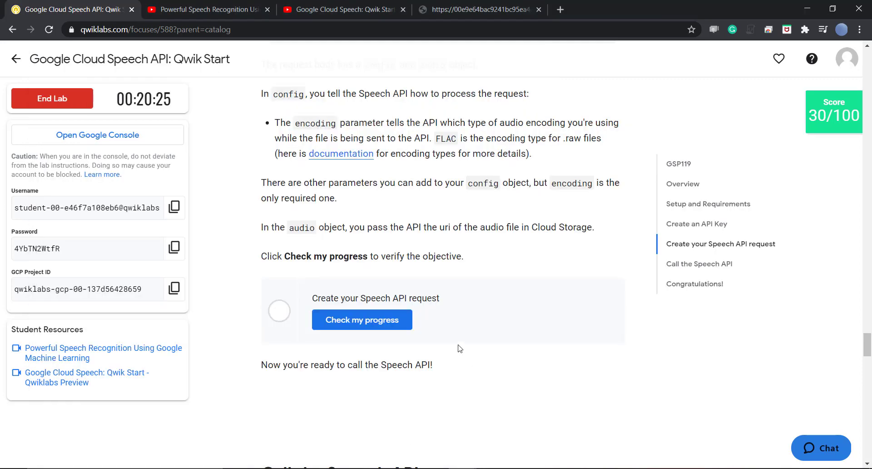
click(402, 324)
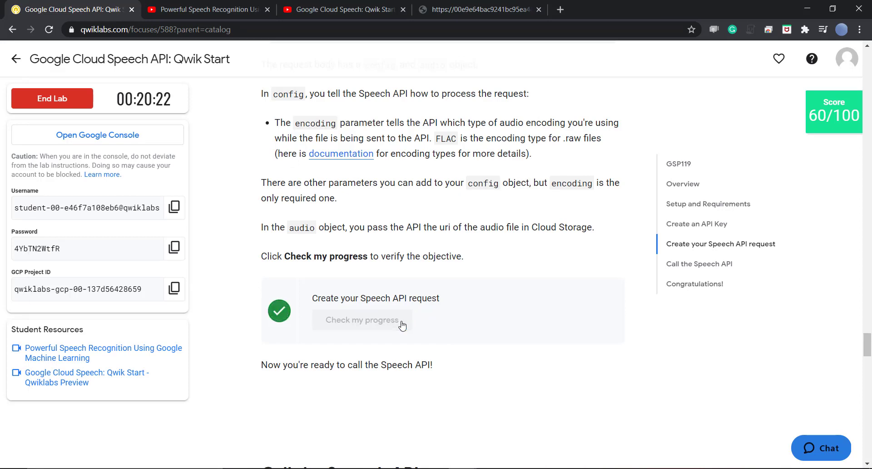
drag(867, 342, 867, 362)
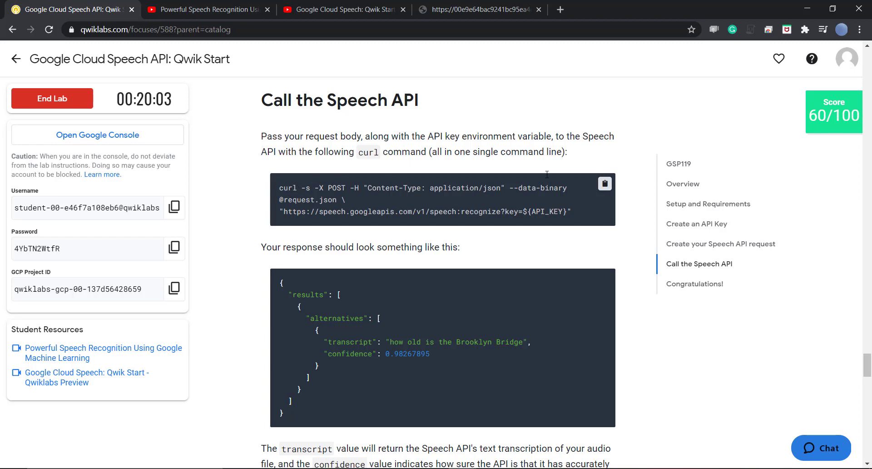
drag(866, 367, 868, 364)
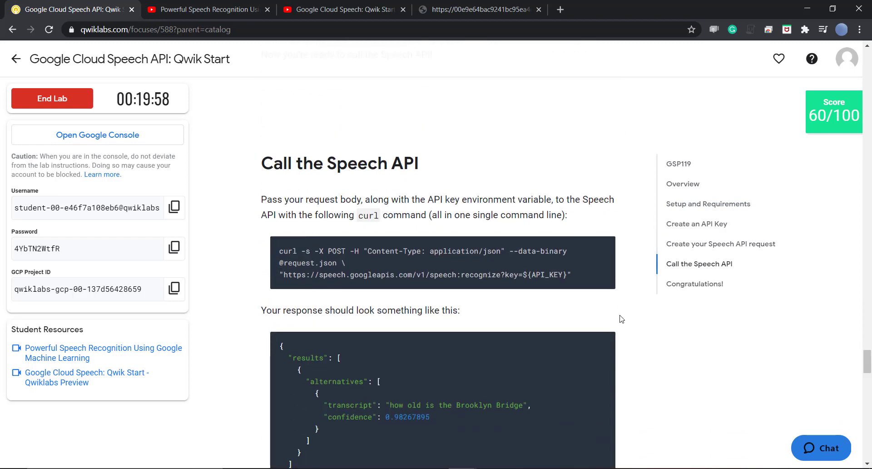
Copy the "export API_KEY=" part of the lab's Create an API Key command into the SSH session's command line
drag(869, 363, 869, 336)
drag(870, 328, 869, 309)
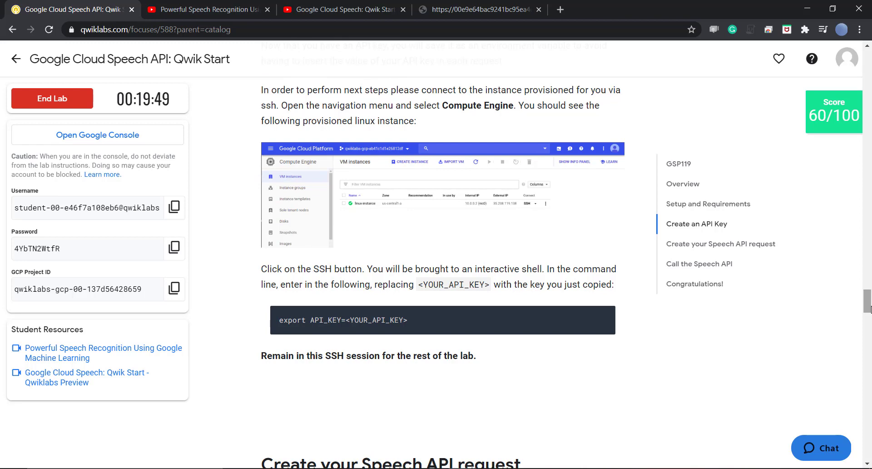
mouse_move(407, 315)
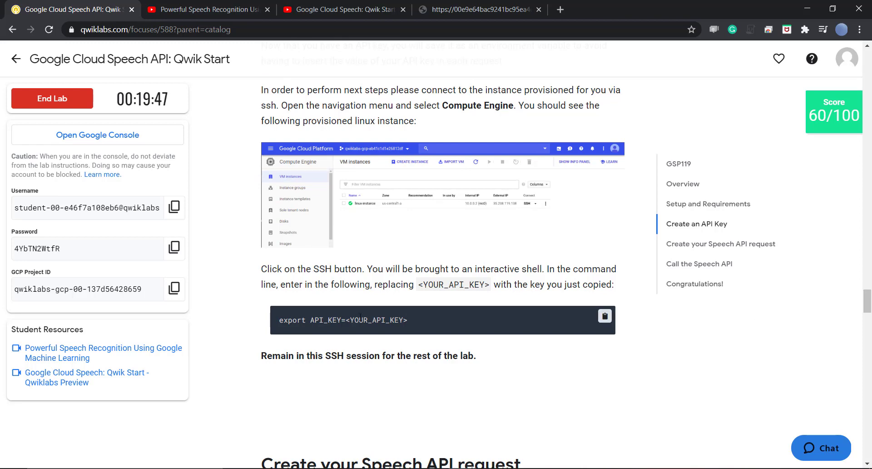
drag(280, 320, 350, 319)
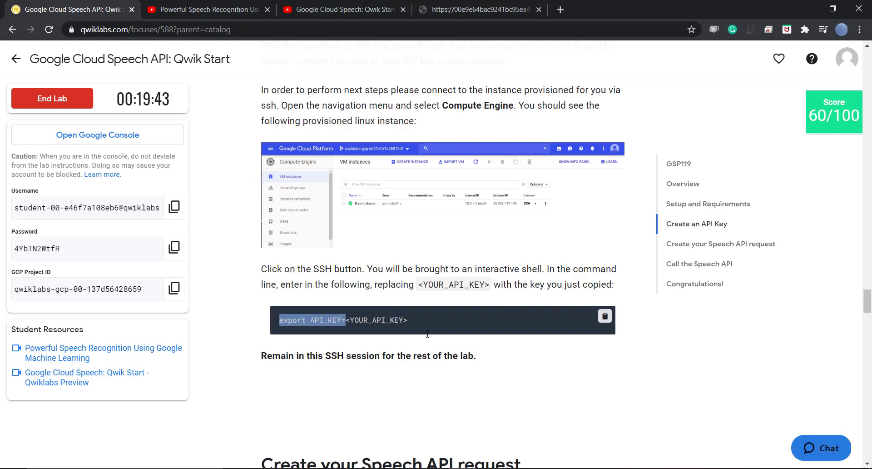
key(alt+Tab)
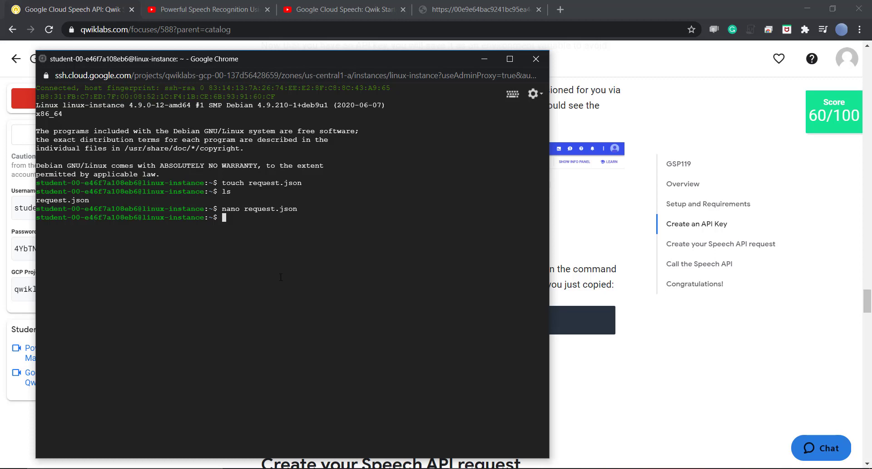
key(ctrl+v)
Copy the full API key from the Notepad note, append it to the export command in the SSH session and run it
mouse_move(391, 463)
click(456, 431)
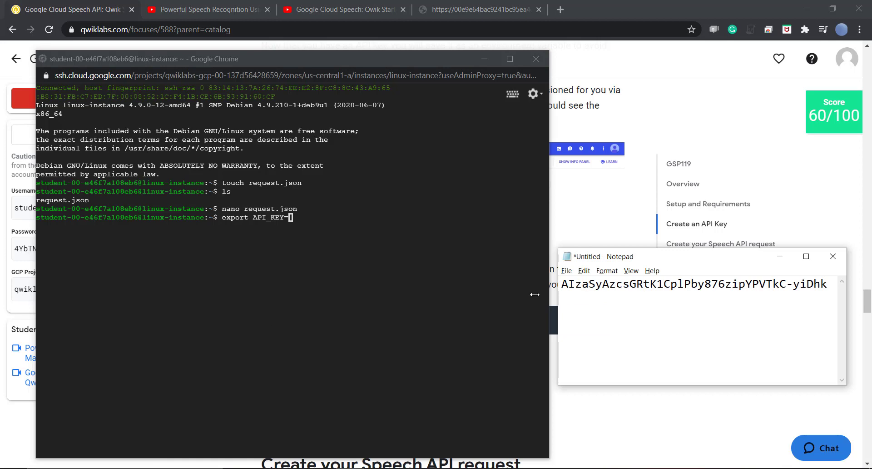
double_click(630, 284)
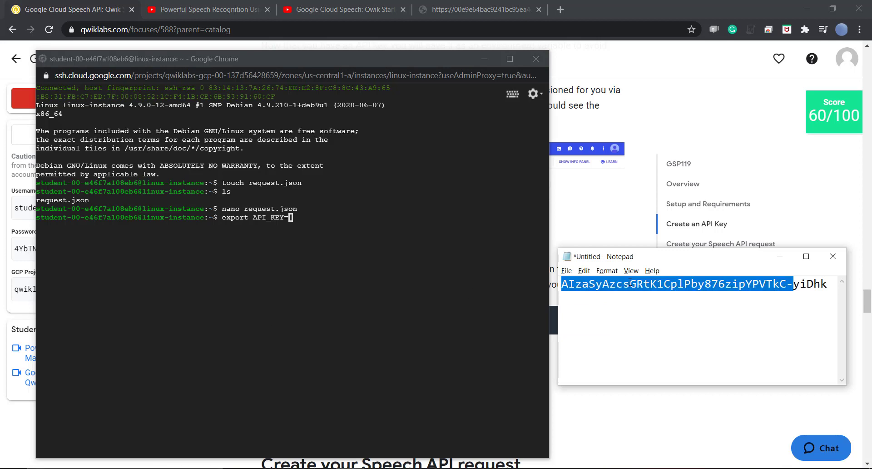
key(shift+Right)
key(shift+Right)
key(shift+Right)
key(shift+Right)
key(shift+Right)
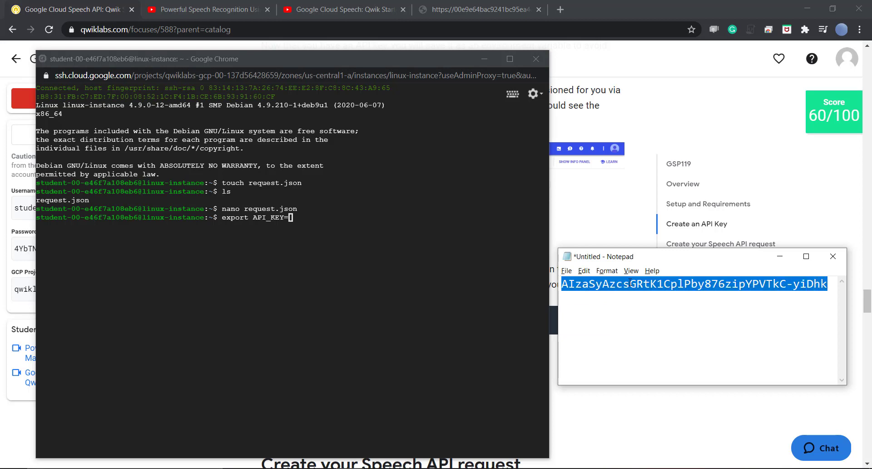
click(330, 229)
key(ctrl+v)
key(Return)
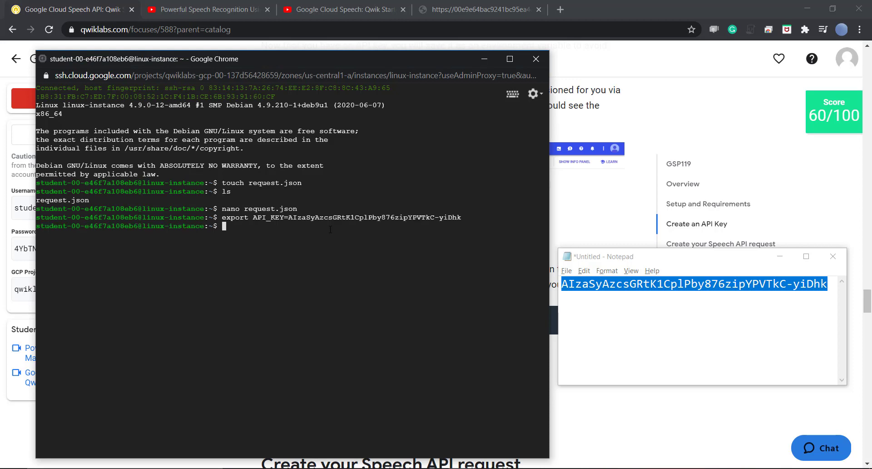
Copy the lab's first curl command under Call the Speech API, which posts request.json, and run it in the SSH session
click(687, 118)
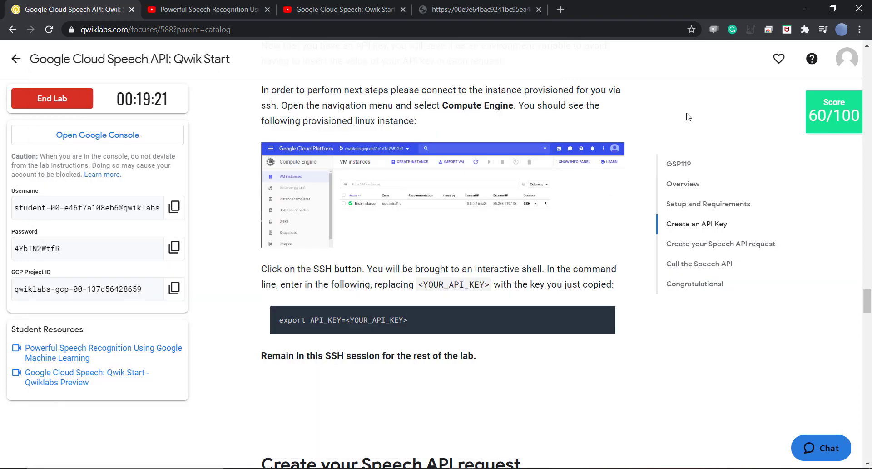
scroll(689, 117, down, 1)
scroll(687, 118, down, 12)
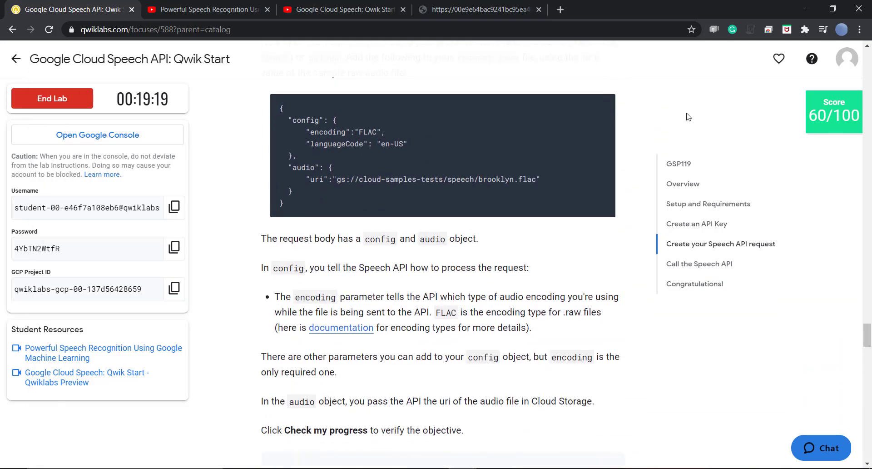
scroll(688, 117, down, 12)
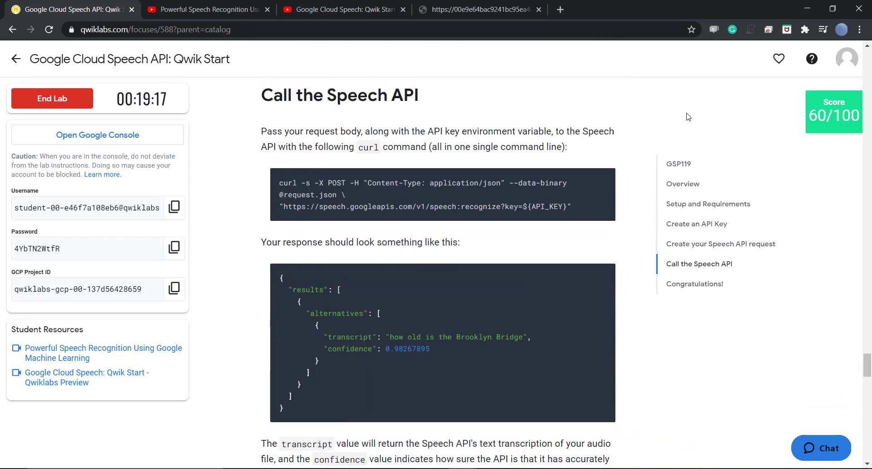
drag(279, 179, 585, 204)
key(ctrl+c)
key(alt+Tab)
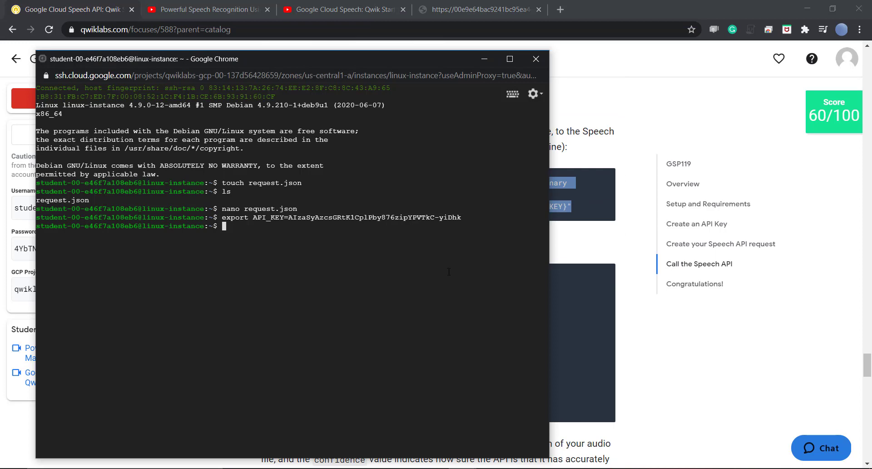
key(ctrl+v)
key(Return)
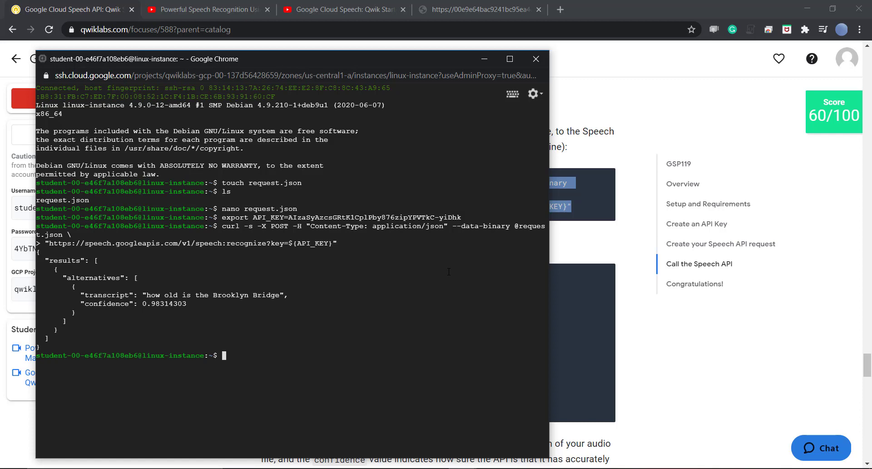
Examine the transcript in the terminal response and read the lab's explanation of the transcript and confidence values and the syncrecognize method
drag(146, 295, 282, 295)
key(ctrl+c)
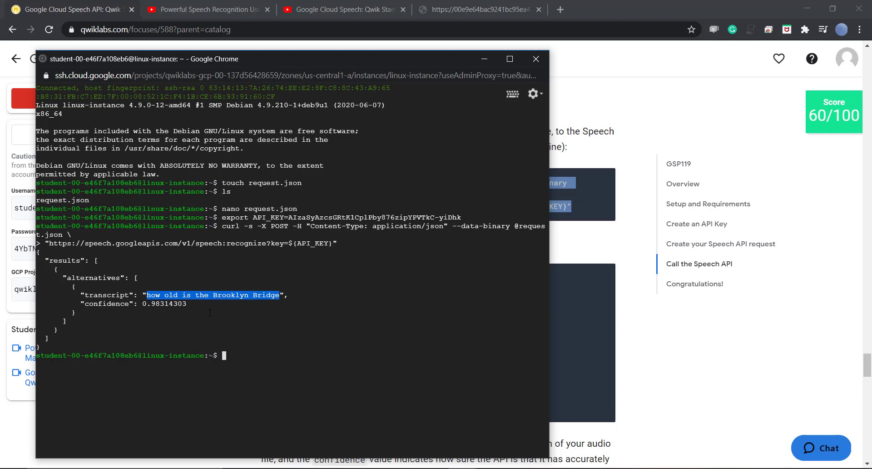
click(680, 400)
scroll(680, 400, down, 3)
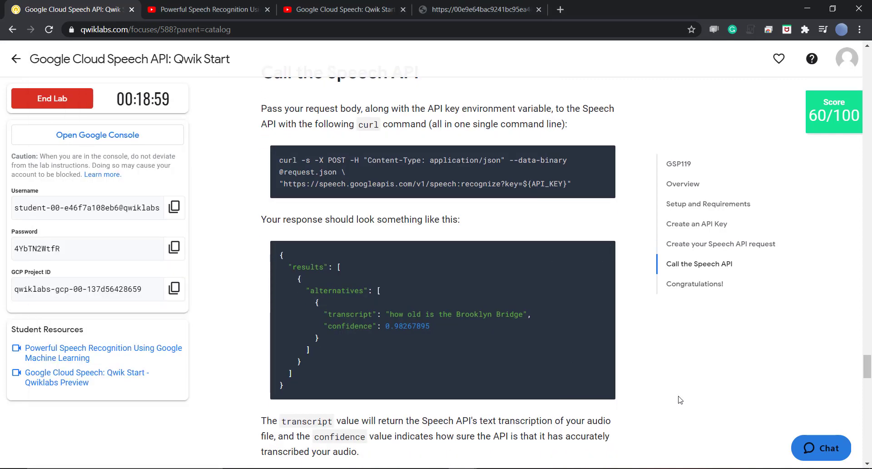
scroll(680, 399, down, 2)
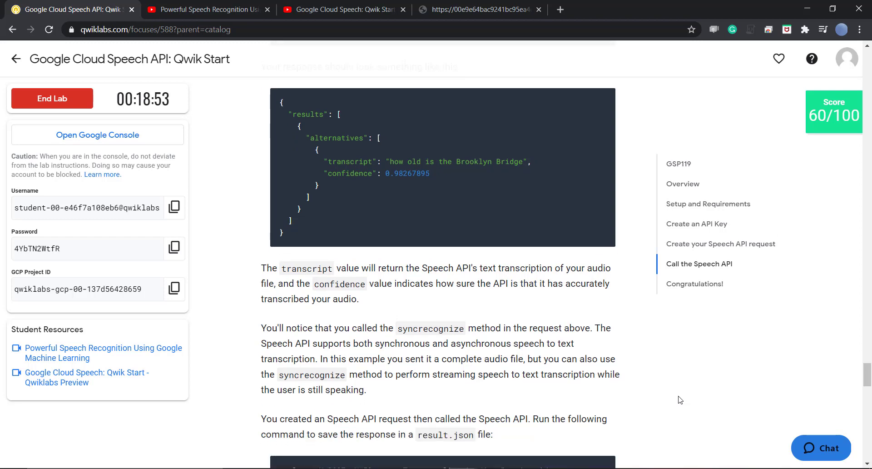
scroll(681, 400, up, 1)
scroll(680, 400, down, 1)
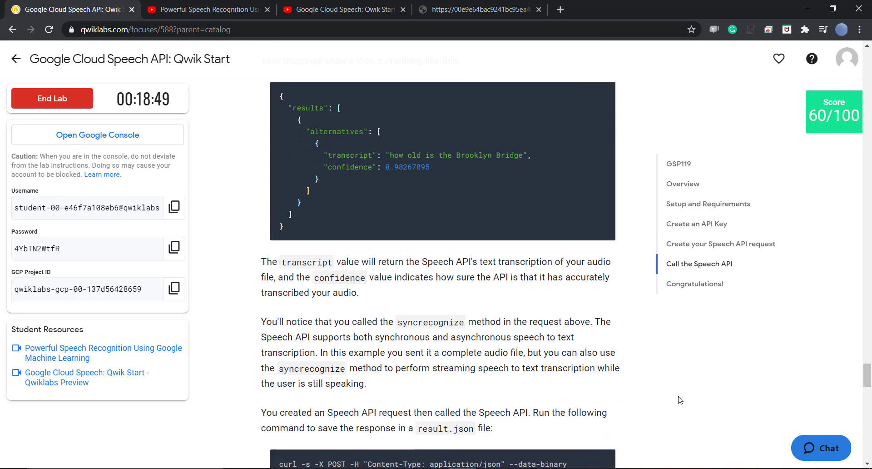
scroll(681, 400, down, 1)
scroll(680, 400, up, 1)
scroll(680, 400, up, 1)
scroll(680, 400, down, 1)
scroll(436, 399, down, 1)
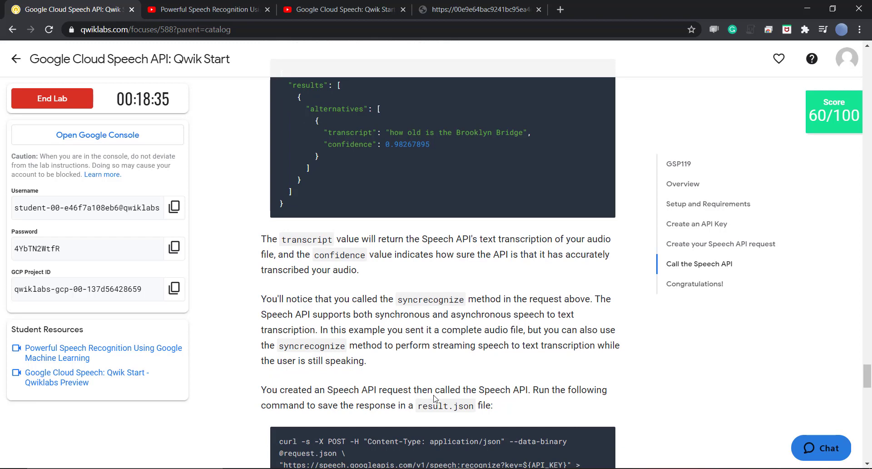
Copy the lab's curl command that saves the Speech API response to result.json and run it in the SSH session
scroll(434, 398, down, 3)
scroll(434, 398, down, 4)
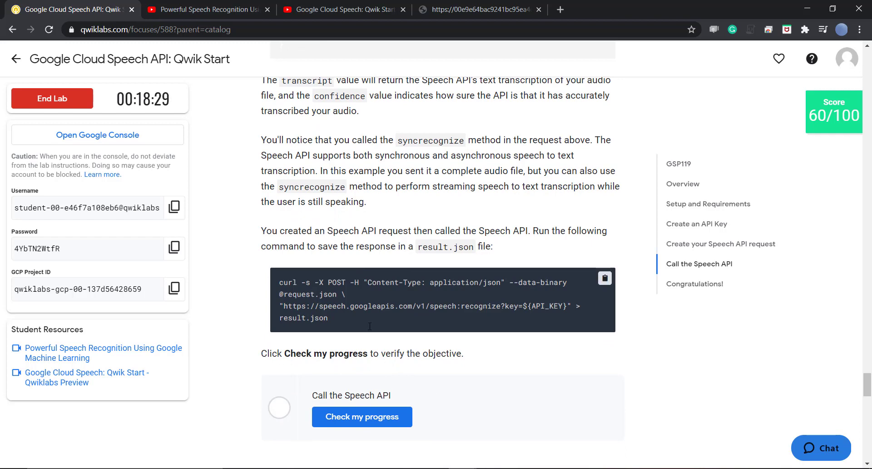
triple_click(272, 279)
key(alt+Tab)
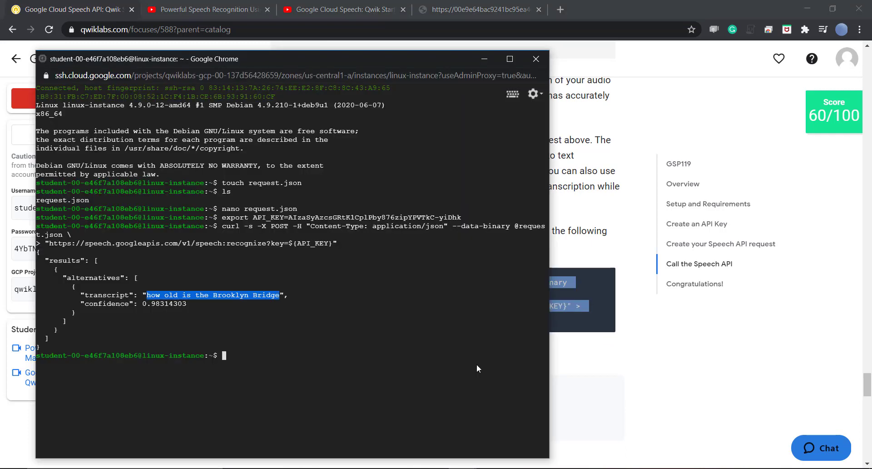
key(ctrl+v)
key(Return)
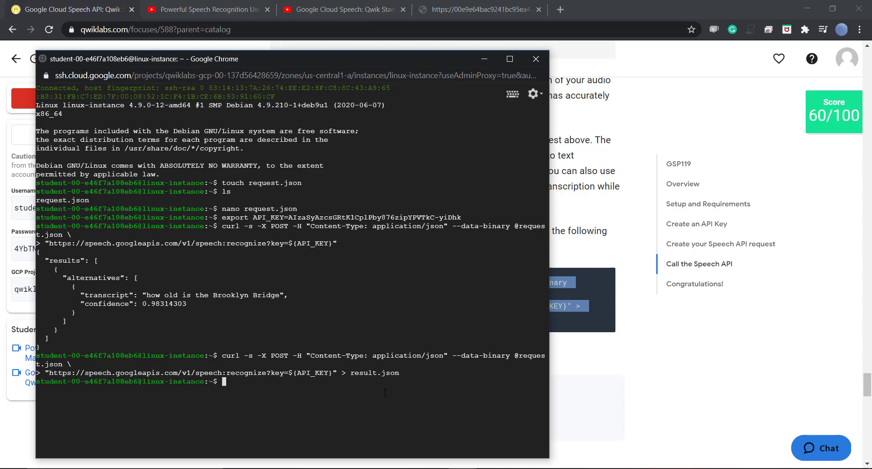
Check the lab progress for the Call the Speech API objective
key(alt+Tab)
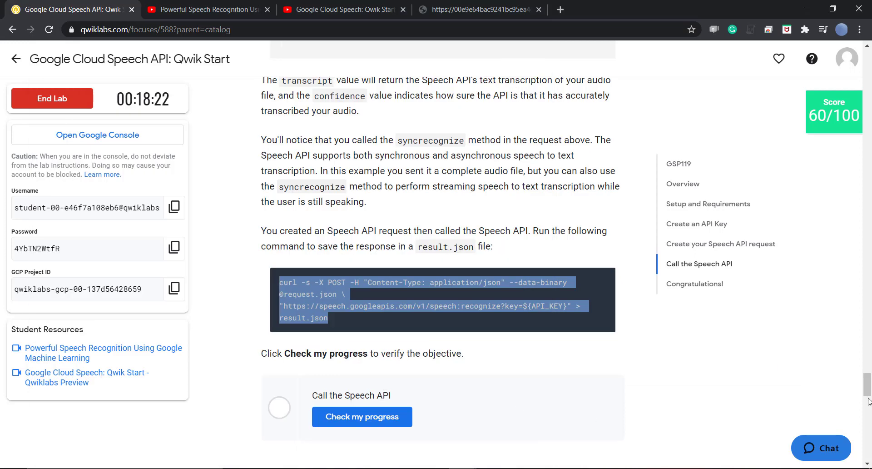
scroll(869, 400, down, 3)
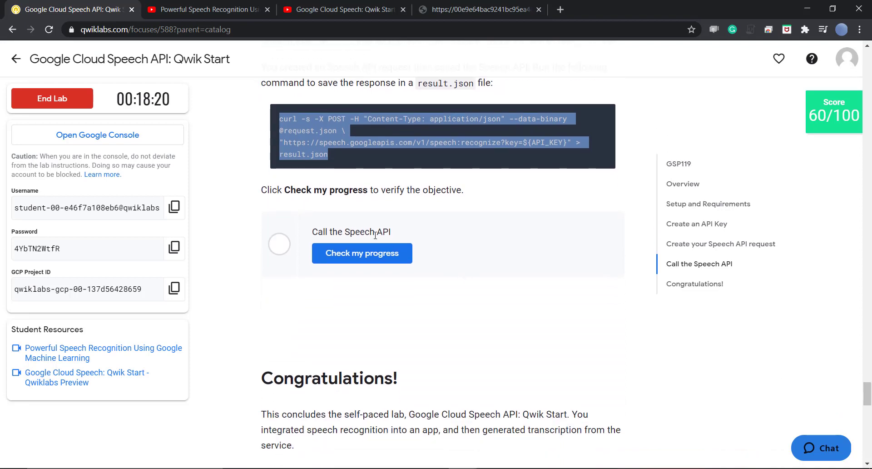
click(363, 251)
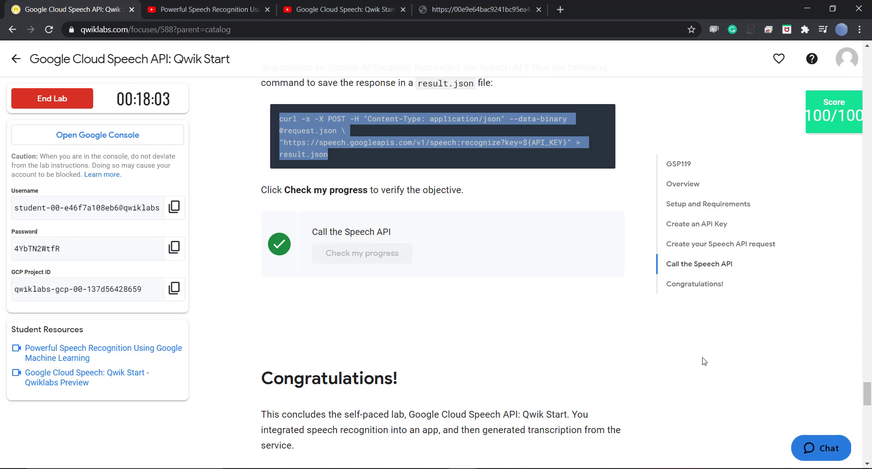
mouse_move(868, 399)
mouse_down()
mouse_move(868, 424)
mouse_move(869, 395)
mouse_up()
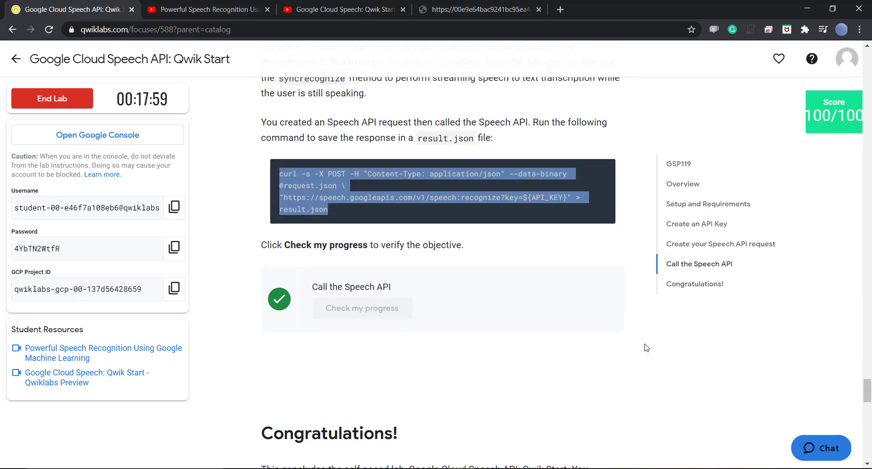